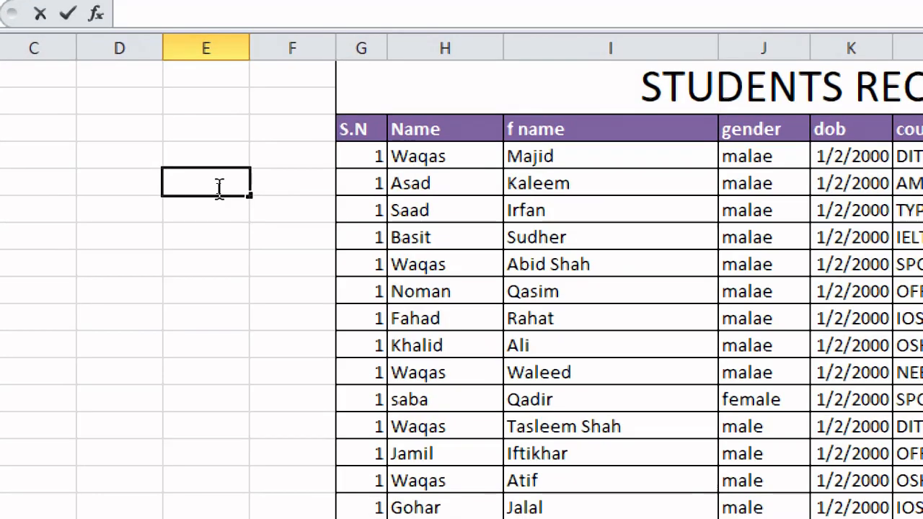
Enter a COUNT formula in cell E9 that covers the student table range G7:P22.
type("-")
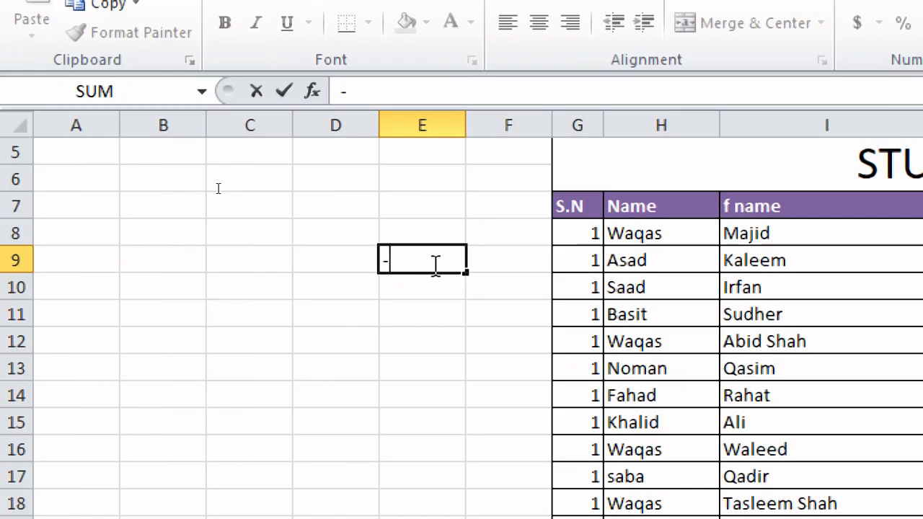
key("BackSpace")
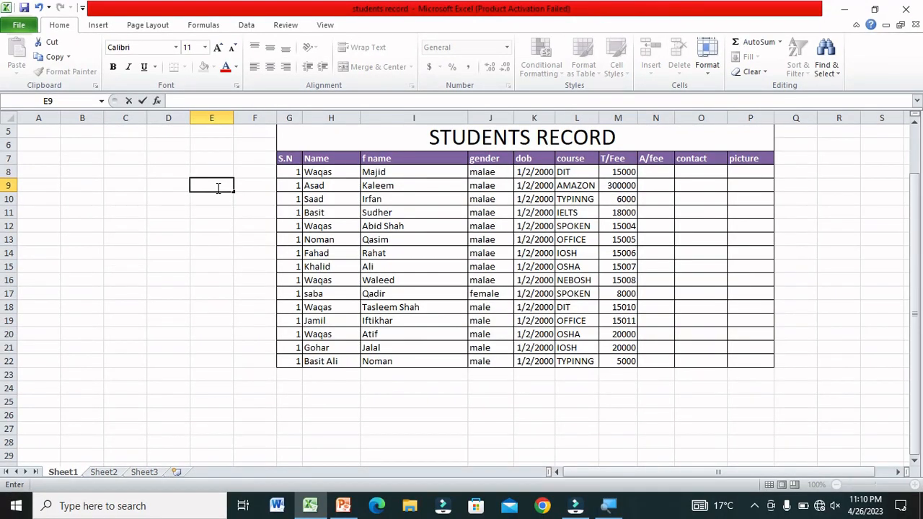
type("=co")
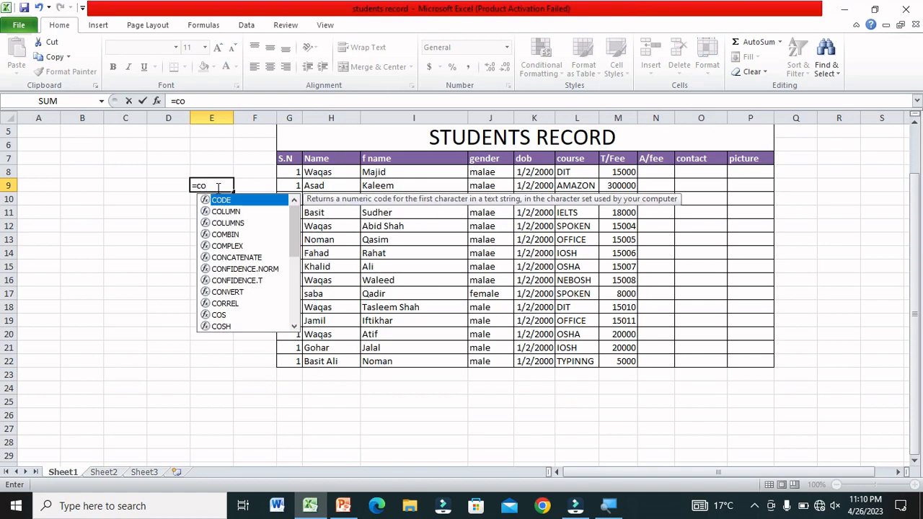
type("u")
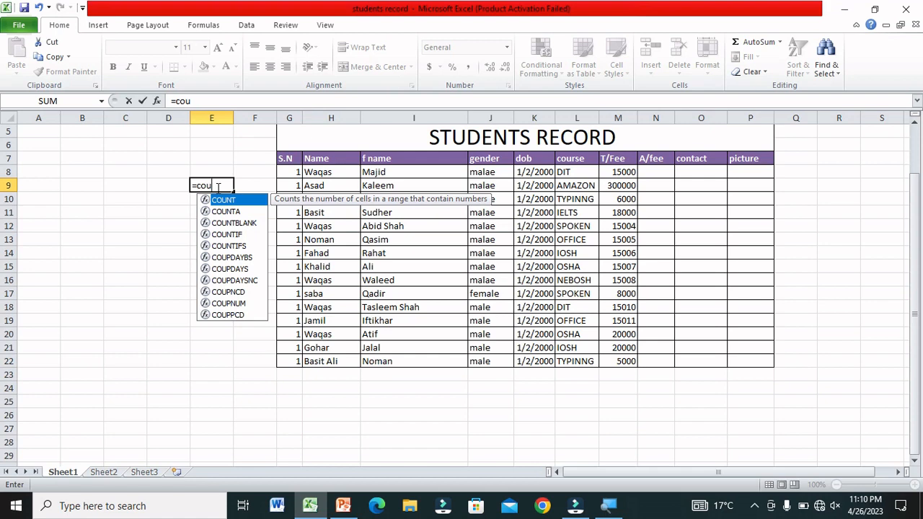
key("Down")
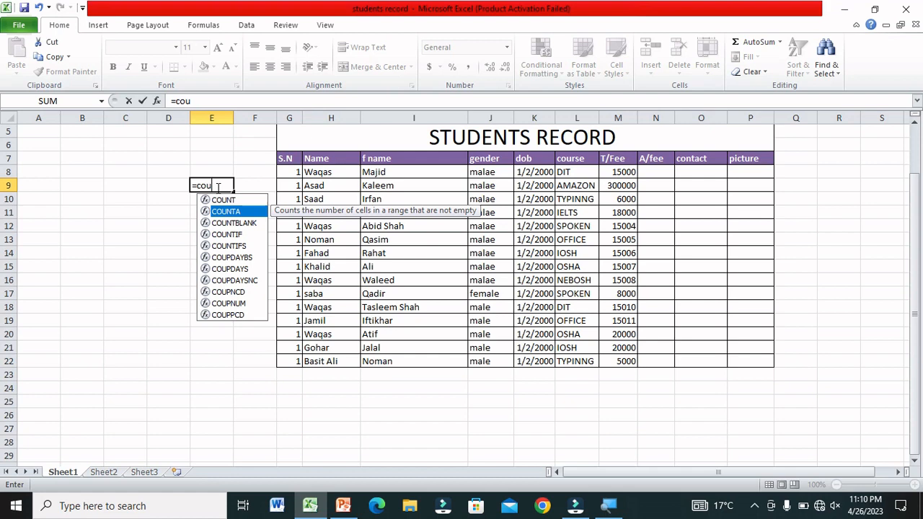
key("Down")
key("Down")
key("Up")
key("Up")
key("Up")
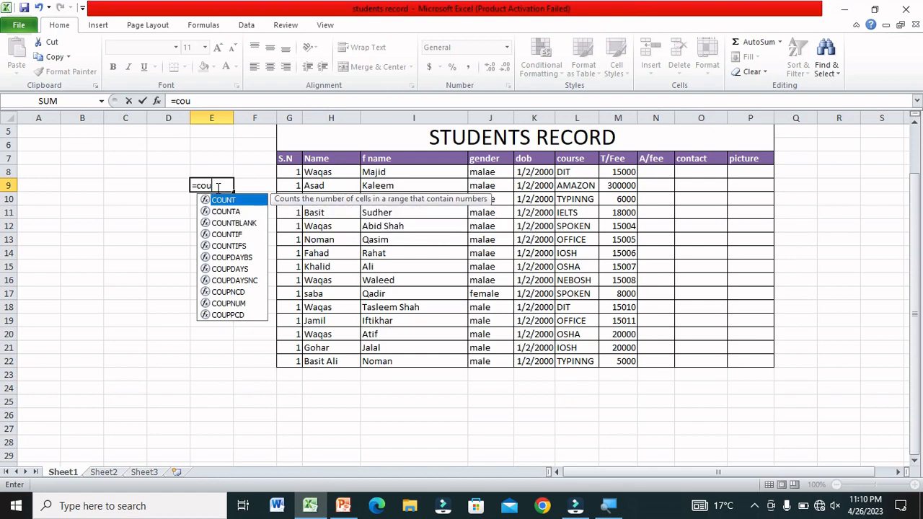
key("Tab")
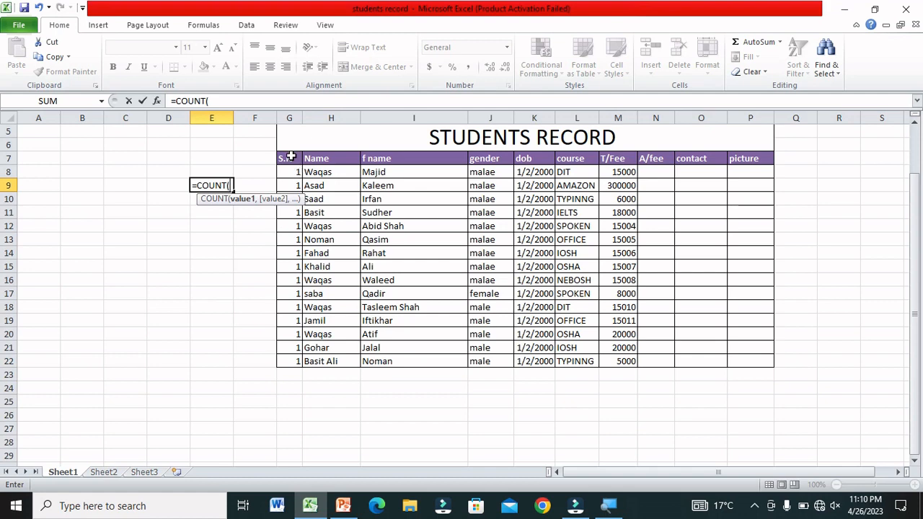
left_click_drag(282, 157, 751, 357)
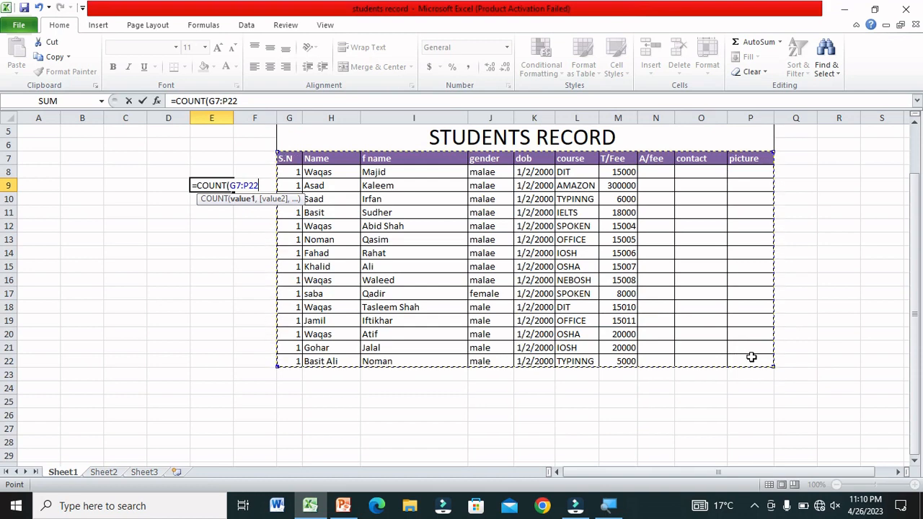
key("Return")
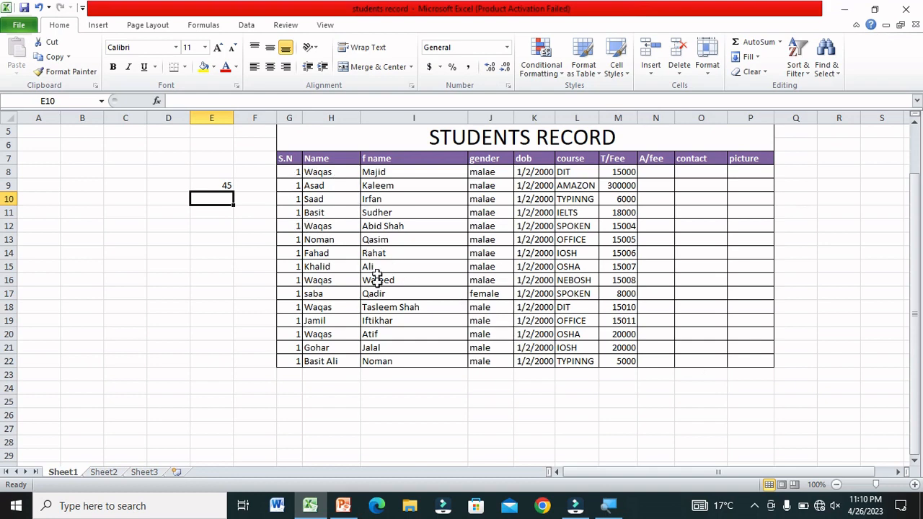
Clear the serial numbers in G13, G15 and G20 and the dob entry in K17.
left_click(288, 238)
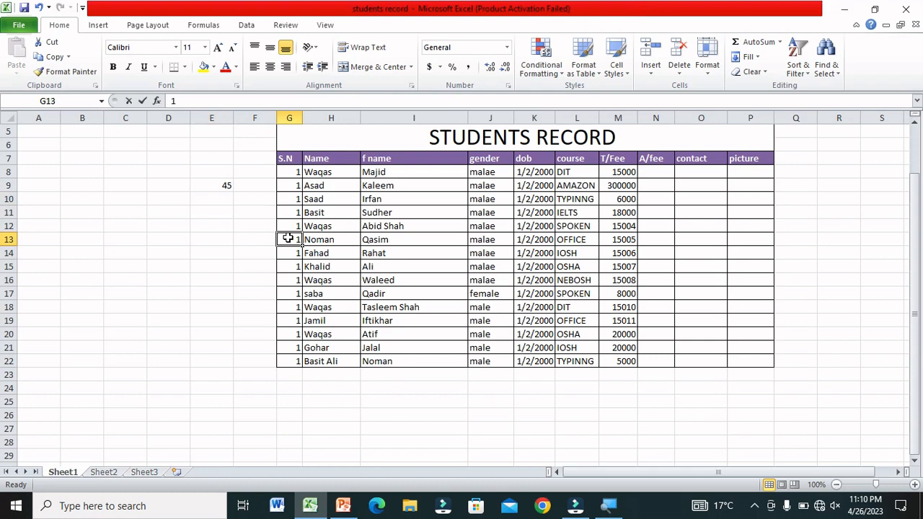
key("BackSpace")
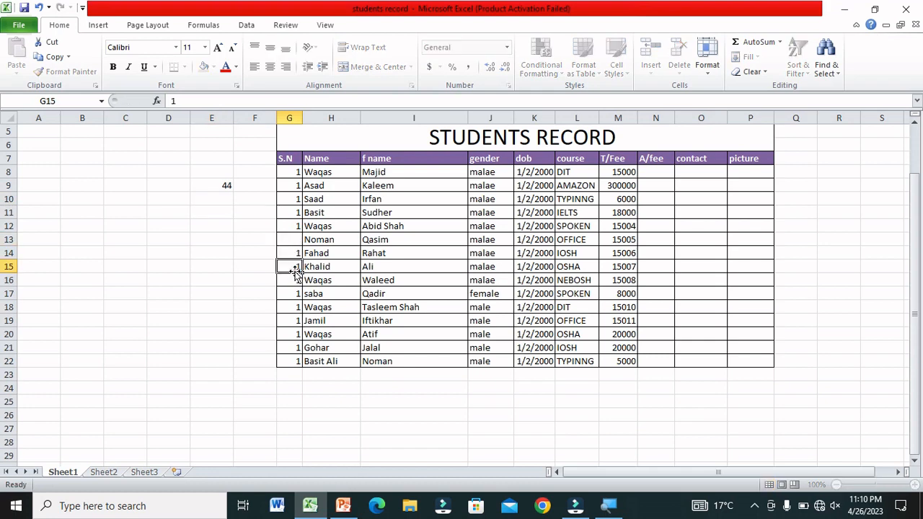
left_click(296, 267)
key("BackSpace")
left_click(296, 332)
key("BackSpace")
left_click(532, 294)
key("BackSpace")
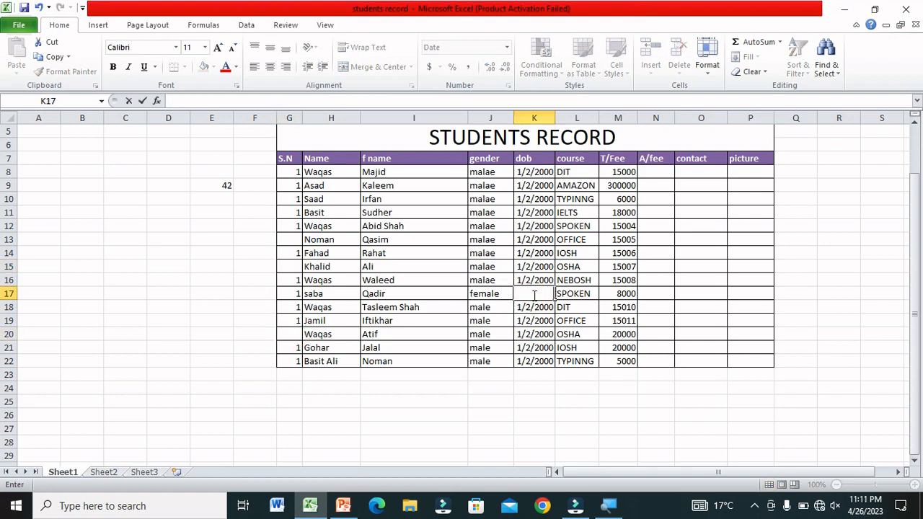
left_click(167, 292)
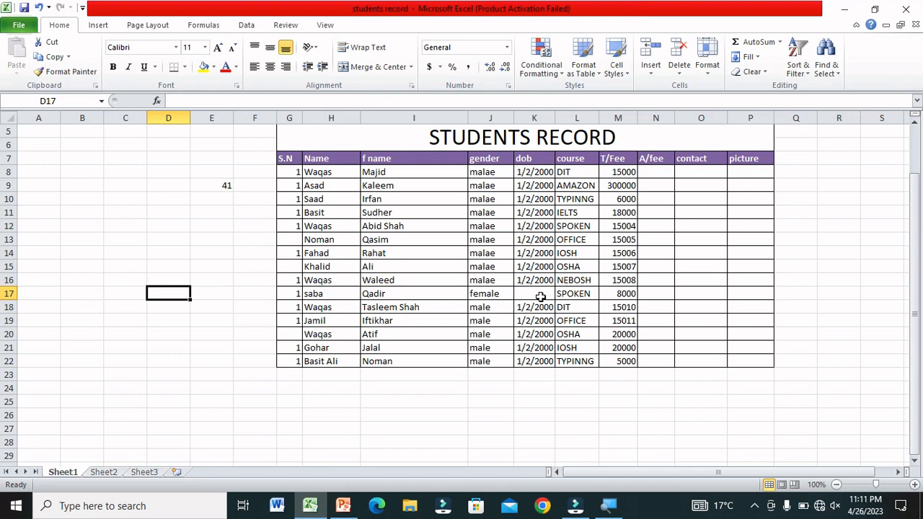
Review the COUNT formula in E9 and the numeric entries in the T/Fee column, M8 to M22.
left_click(204, 182)
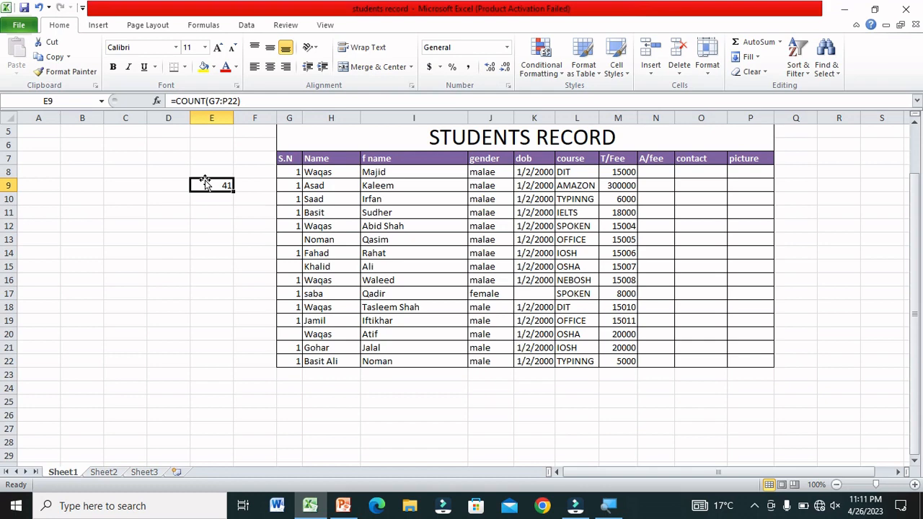
left_click(641, 414)
left_click(622, 376)
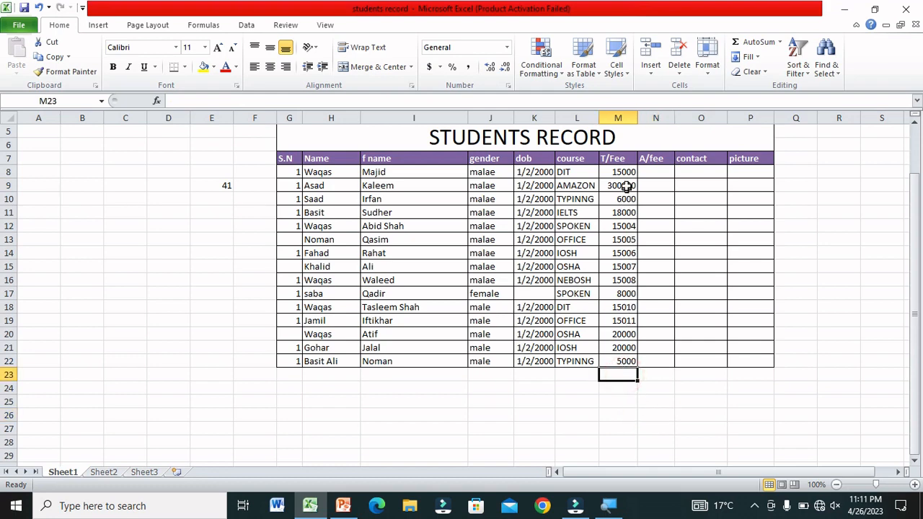
left_click_drag(624, 176, 614, 368)
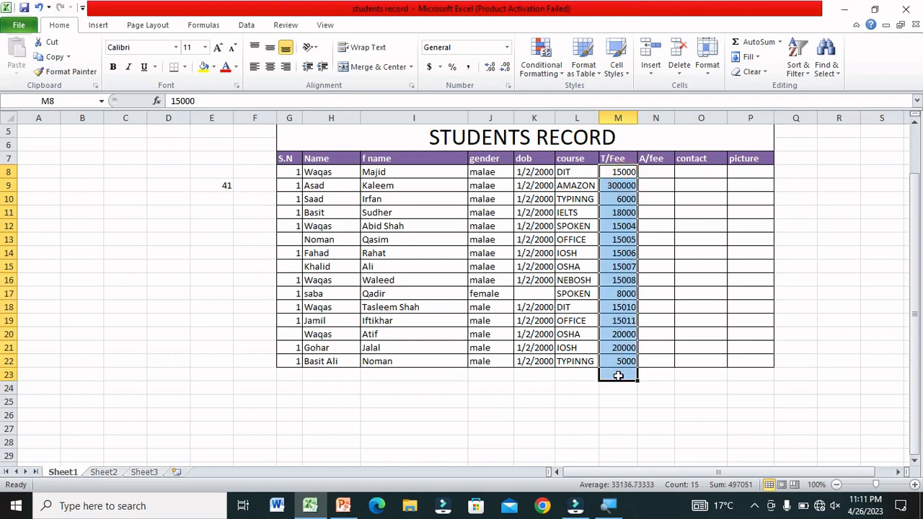
left_click(616, 373)
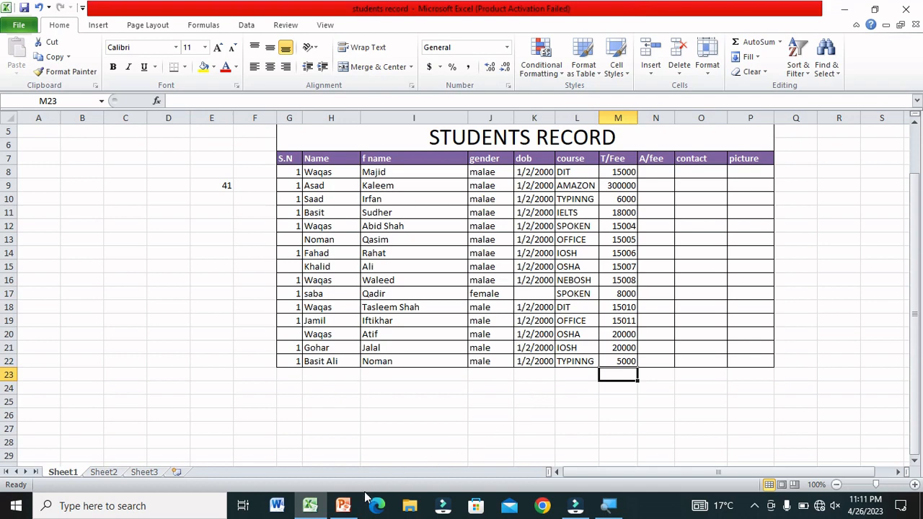
Switch to PowerPoint to check the formula list on slide 19, and return to the students record workbook in Excel.
left_click(350, 508)
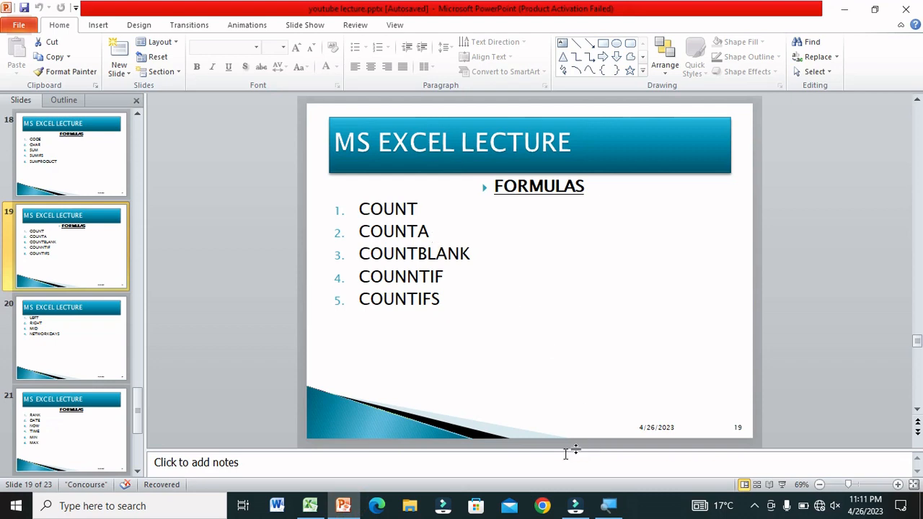
left_click(308, 507)
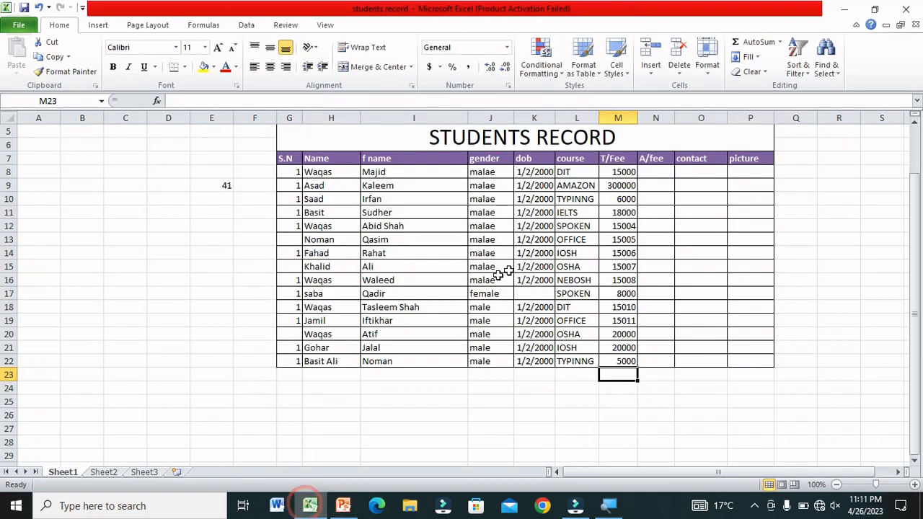
left_click(393, 440)
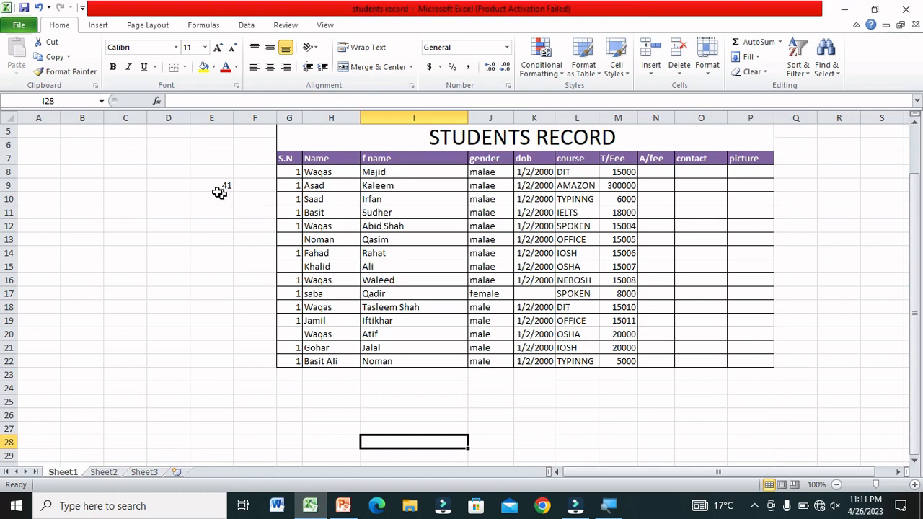
Highlight the whole student table, G7:P22, to examine its filled and empty cells.
left_click(184, 189)
left_click(206, 238)
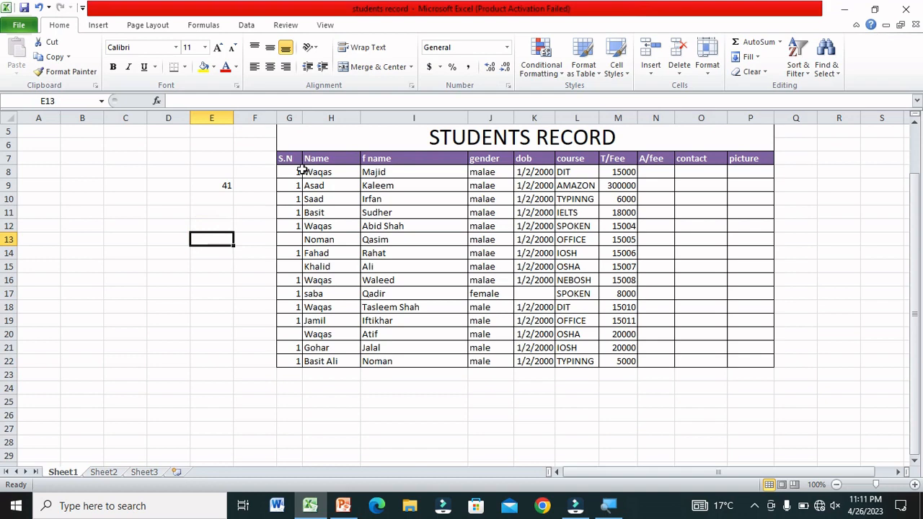
left_click_drag(288, 158, 748, 361)
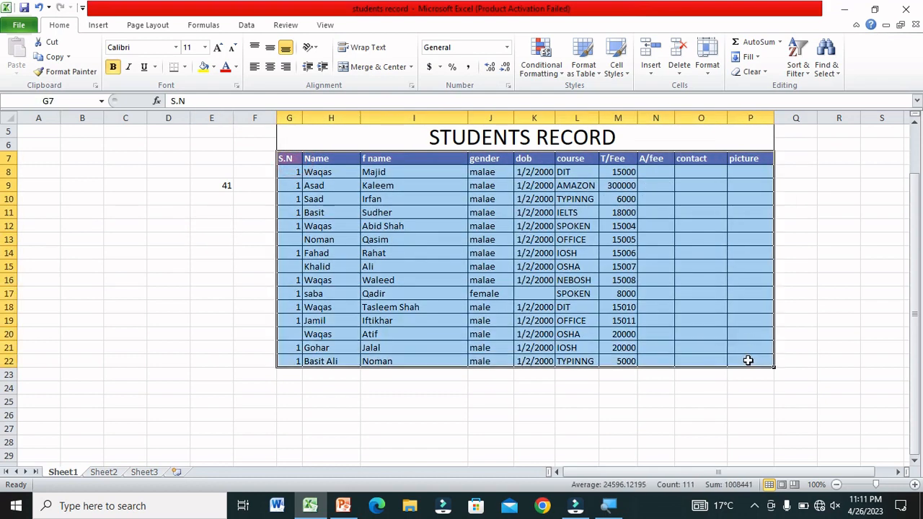
left_click(577, 388)
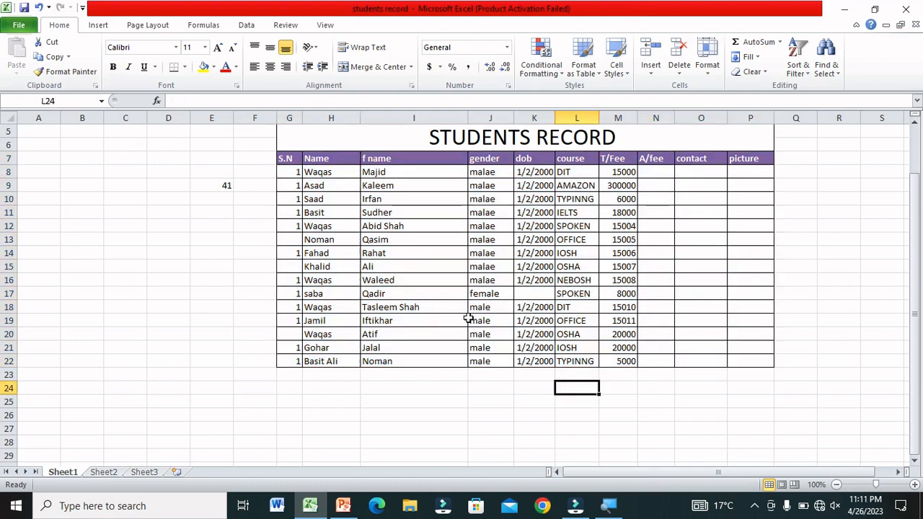
left_click(291, 418)
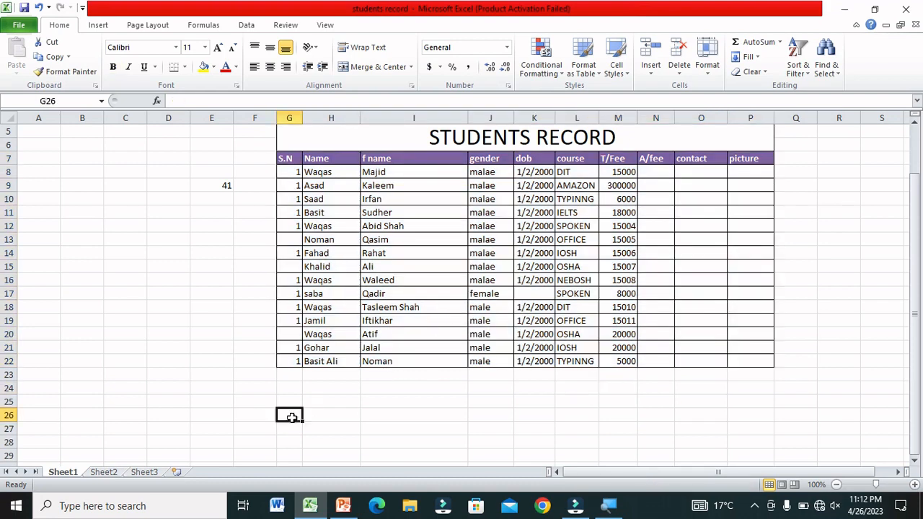
left_click(201, 199)
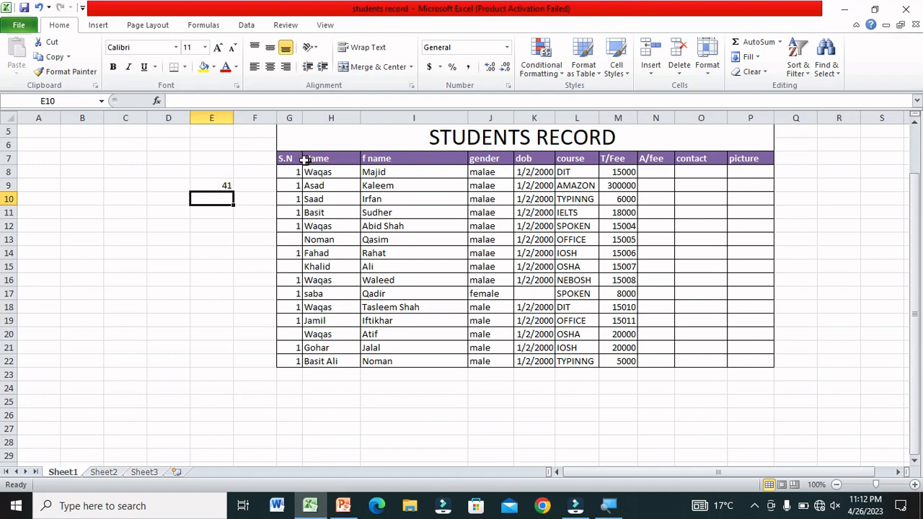
left_click_drag(290, 157, 736, 363)
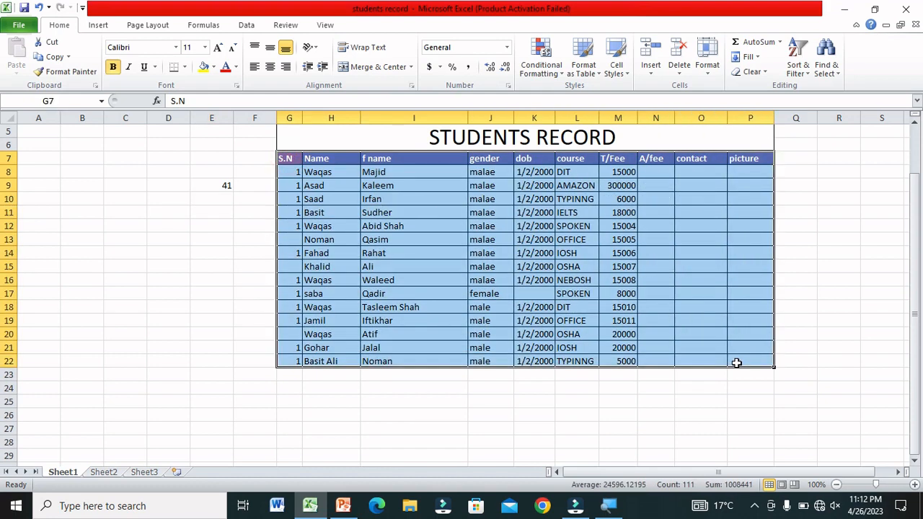
Enter a COUNTA formula in cell E10 that covers the student table range G7:P22.
left_click(207, 195)
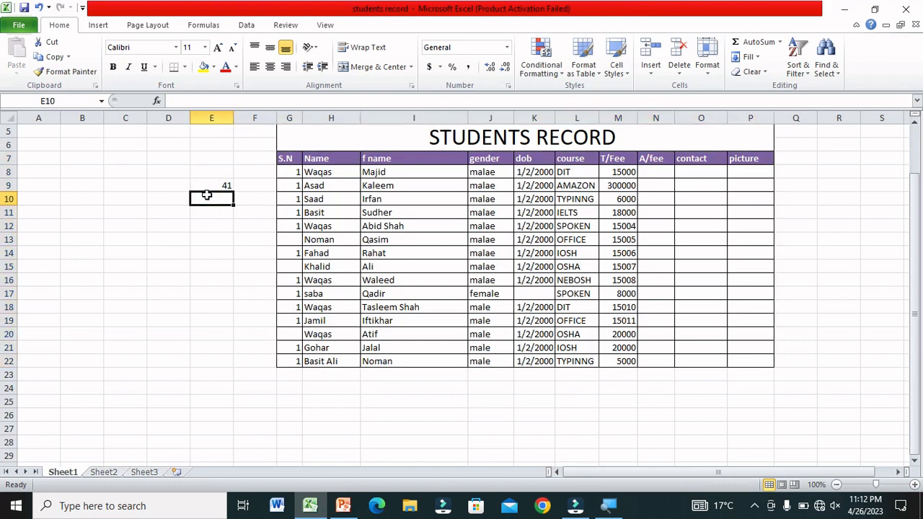
type("=coun")
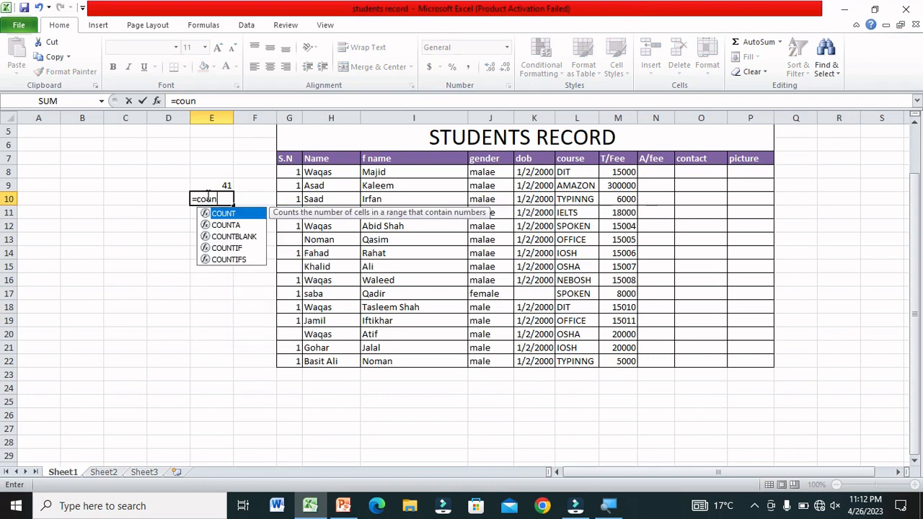
key("Down")
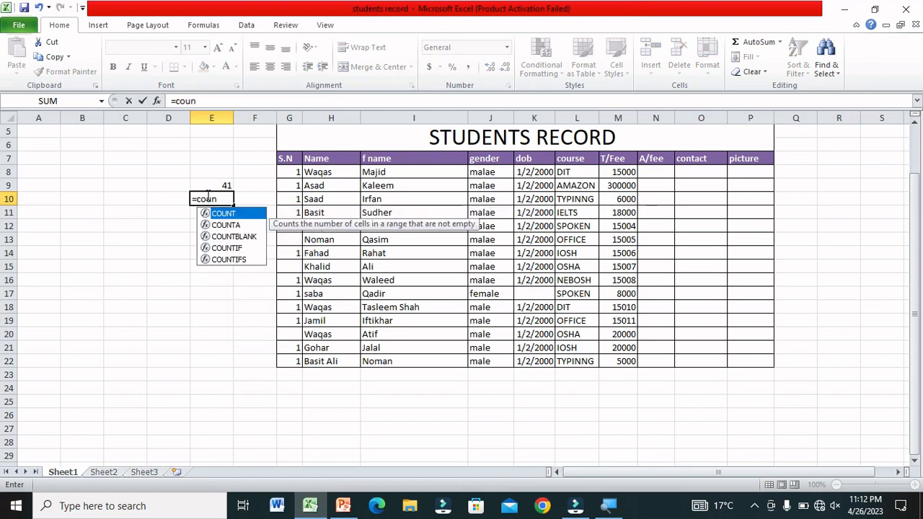
key("Return")
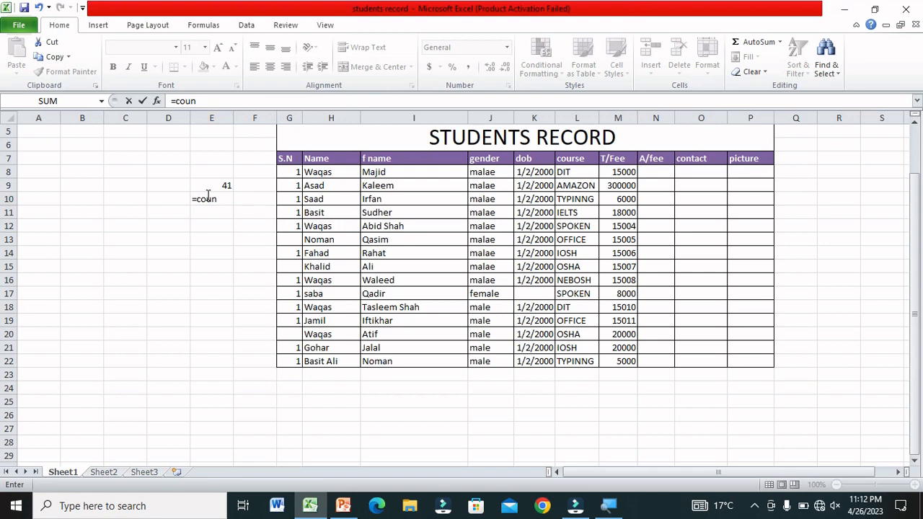
left_click(222, 200)
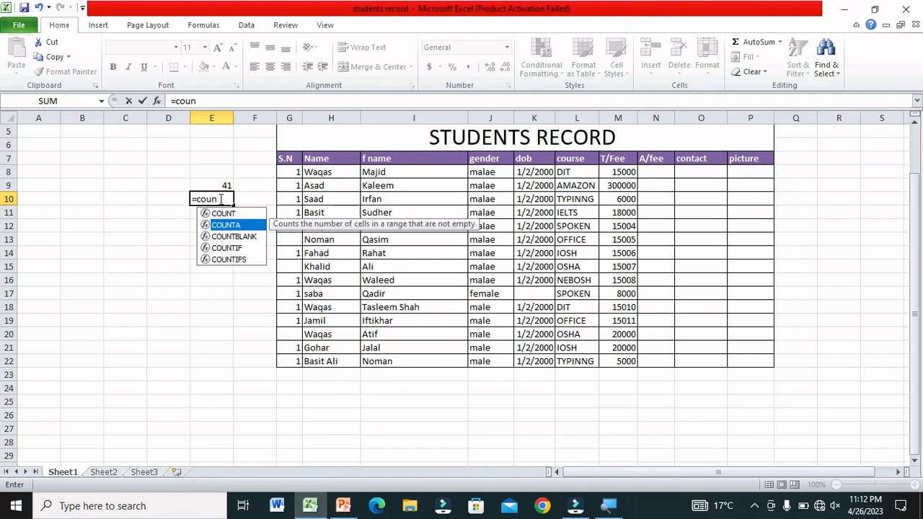
key("Tab")
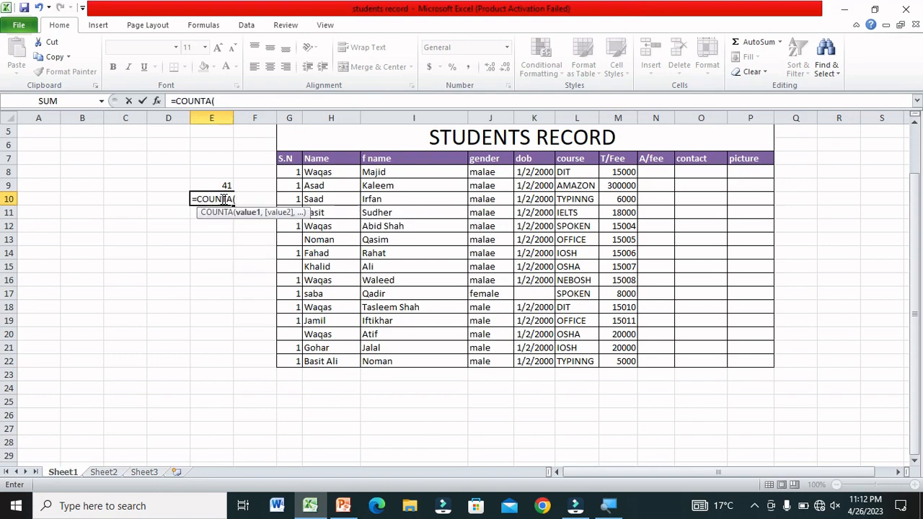
left_click(298, 159)
left_click_drag(298, 159, 771, 366)
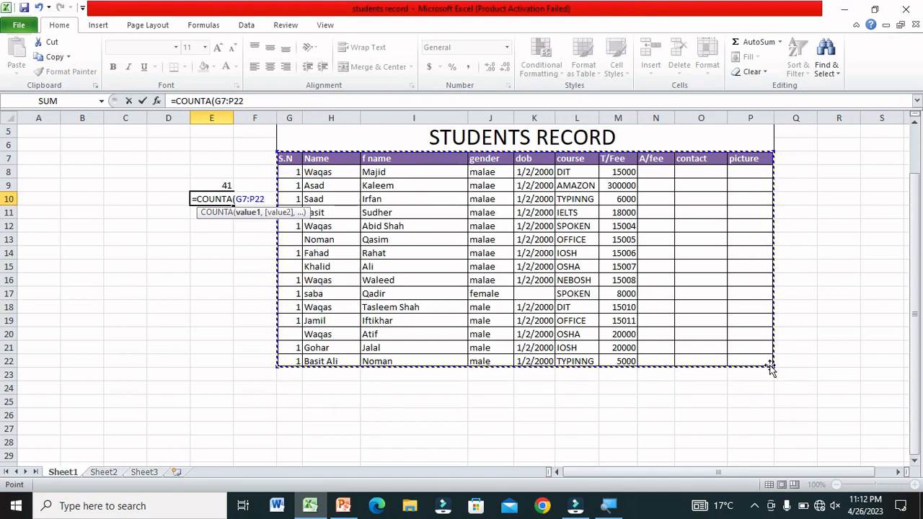
key("Return")
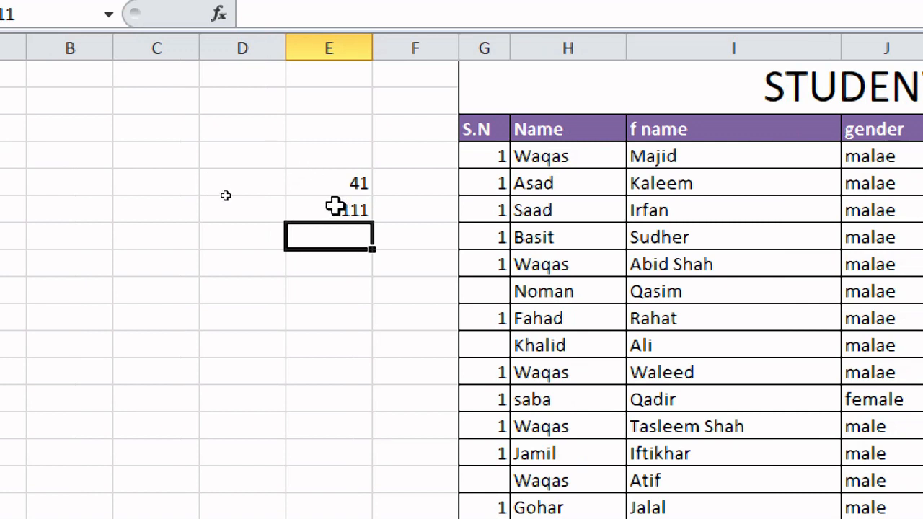
Clear the Name entry in H8 and the f name entry in I9, checking the COUNTA formula in E10.
left_click(599, 156)
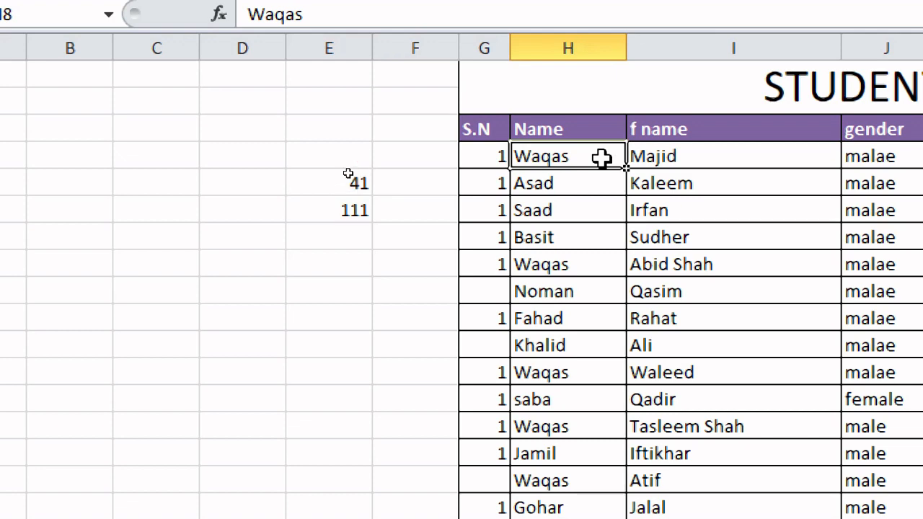
key("BackSpace")
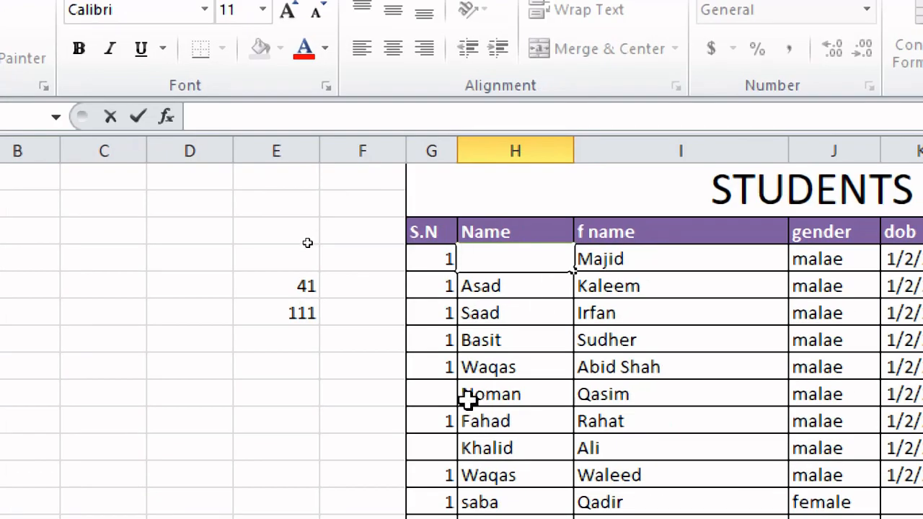
left_click(468, 400)
left_click(252, 317)
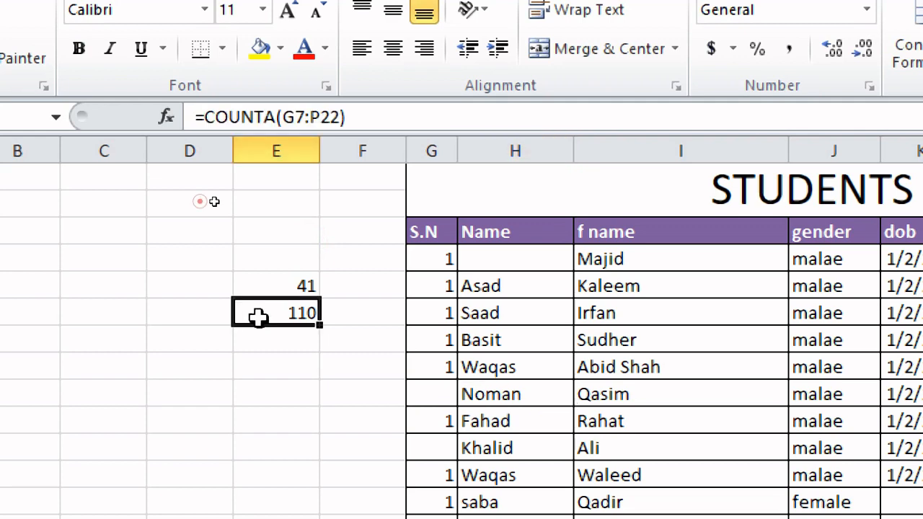
left_click(668, 286)
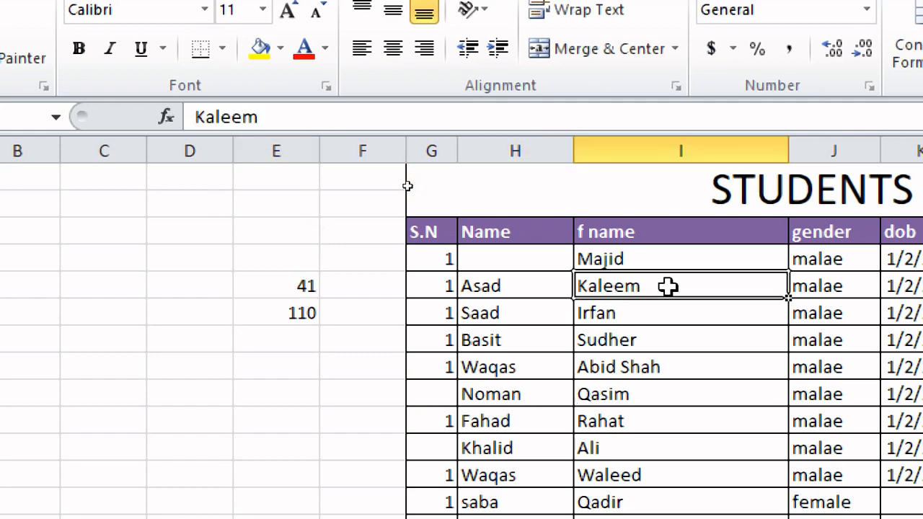
key("BackSpace")
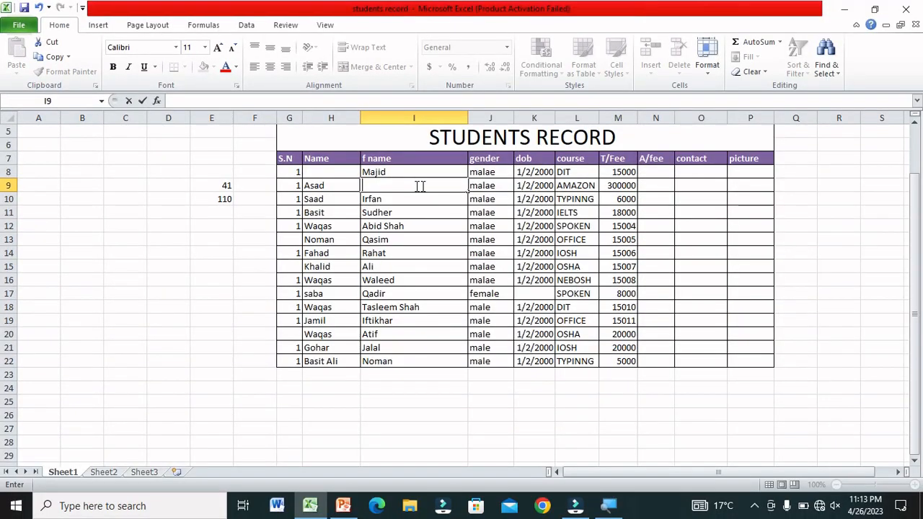
left_click(431, 280)
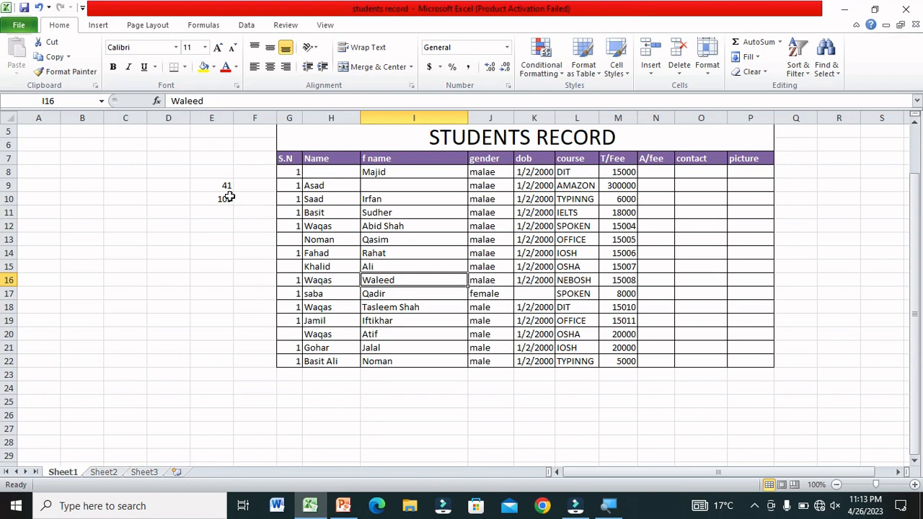
Switch to PowerPoint to look up the next counting function on slide 19, and return to the Excel workbook.
left_click(315, 504)
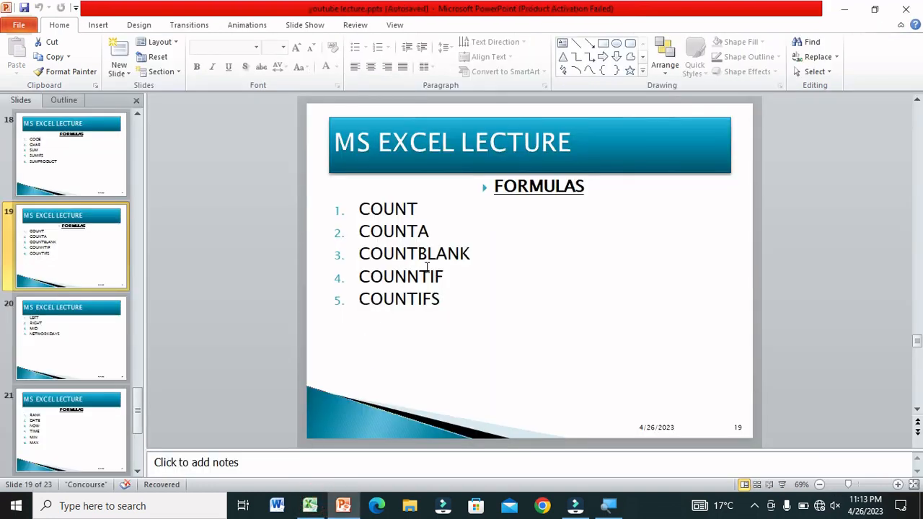
left_click(314, 501)
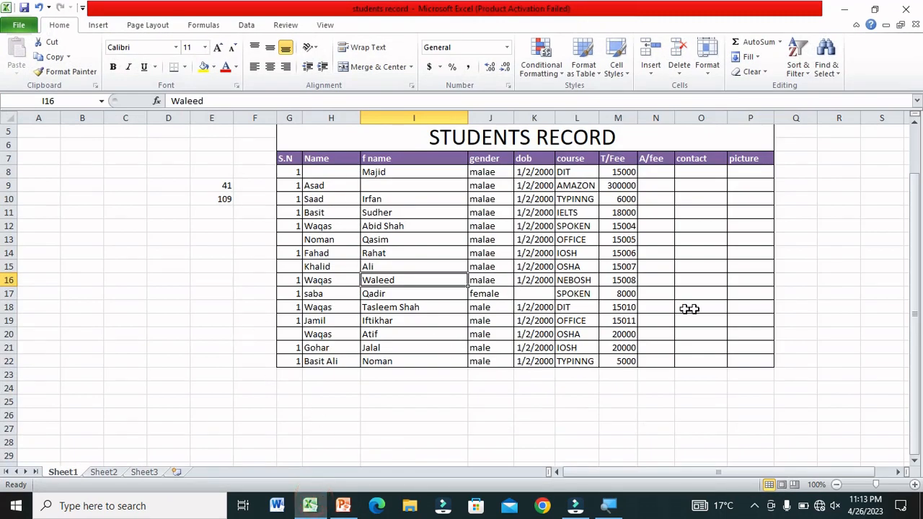
Enter 2000 in cell N8 and fill it down the A/fee column to row 23.
left_click(664, 168)
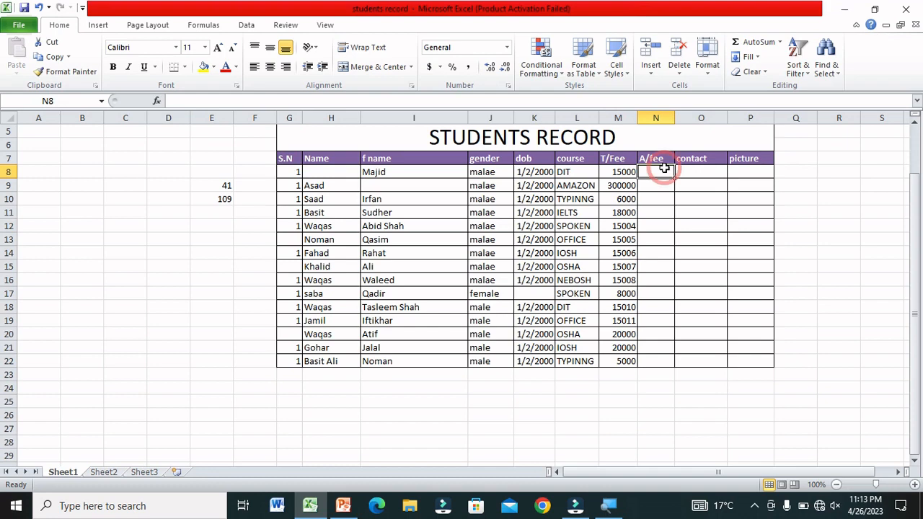
type("2000")
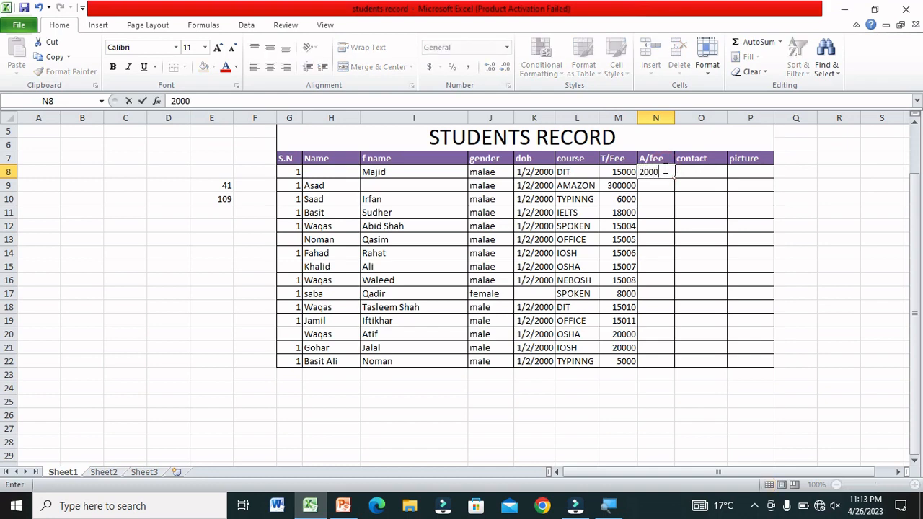
left_click(656, 252)
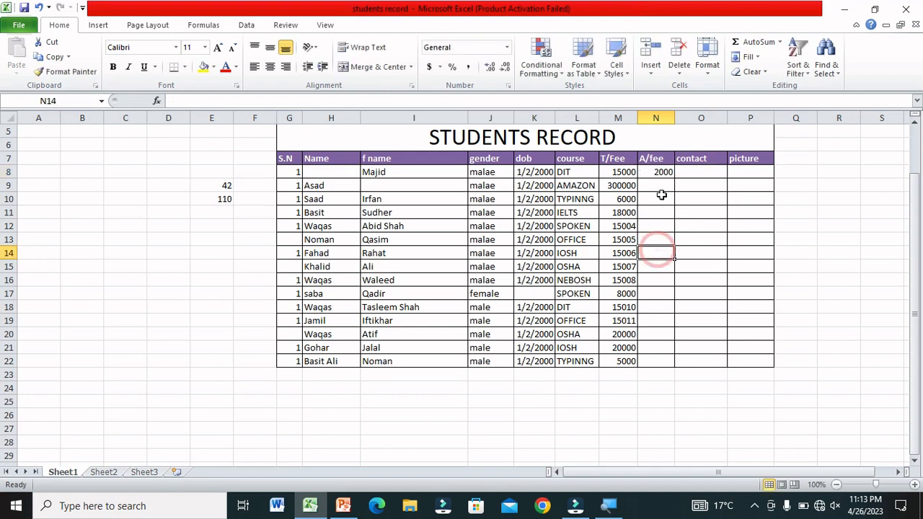
left_click(663, 170)
left_click_drag(674, 177, 673, 180)
double_click(673, 177)
Enter a contact number in cell O8 and fill it down the contact column to row 23.
left_click(696, 171)
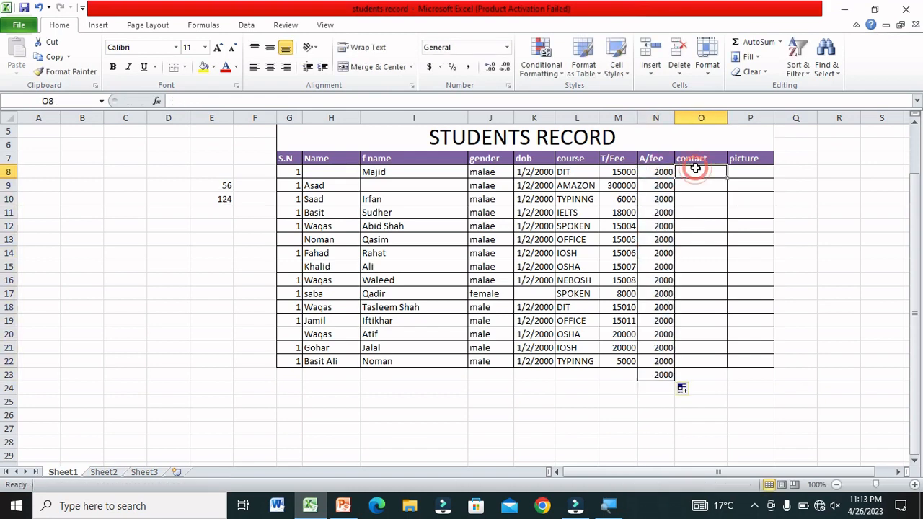
type("3344223")
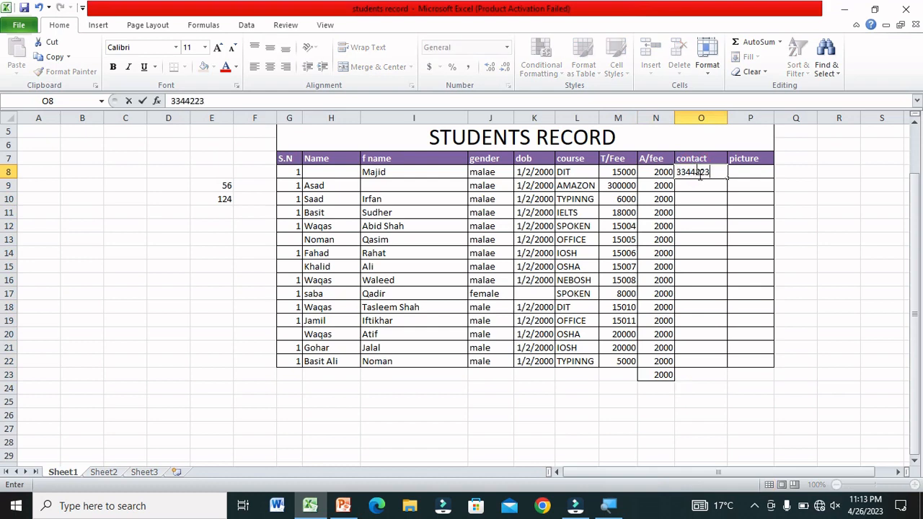
left_click(708, 201)
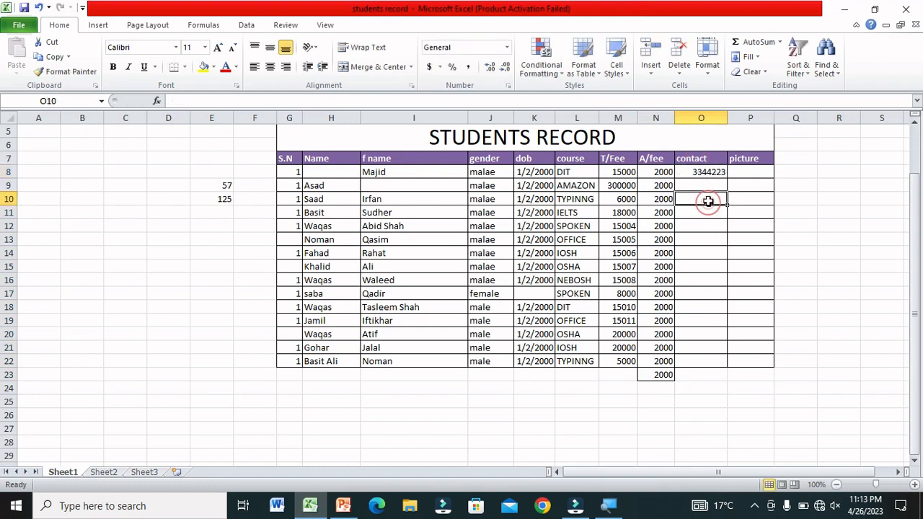
left_click(711, 174)
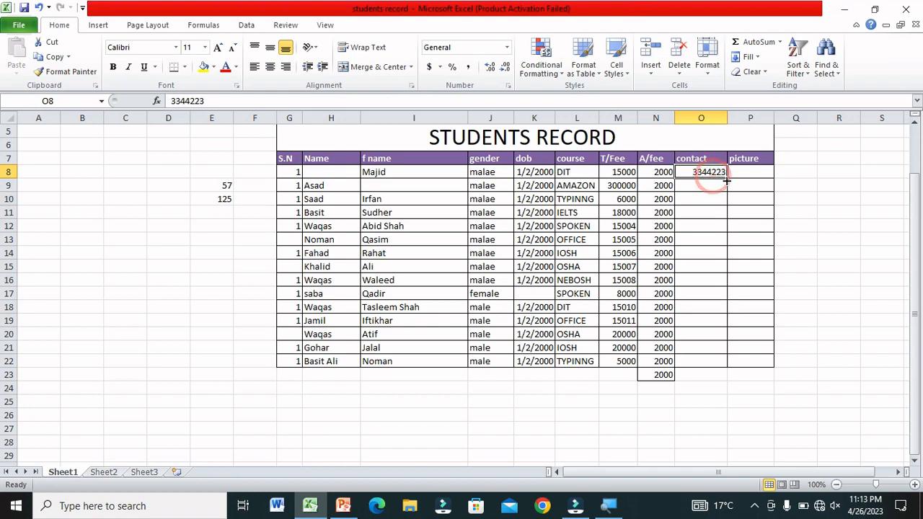
double_click(726, 178)
left_click(757, 318)
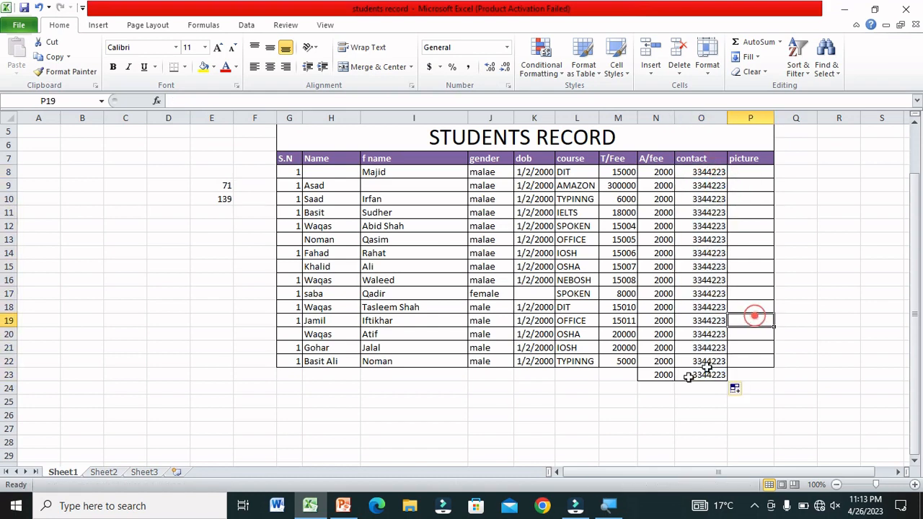
Try to clear the surplus A/fee and contact entries below the table by selecting M23:O24.
left_click(635, 385)
left_click_drag(628, 380, 657, 381)
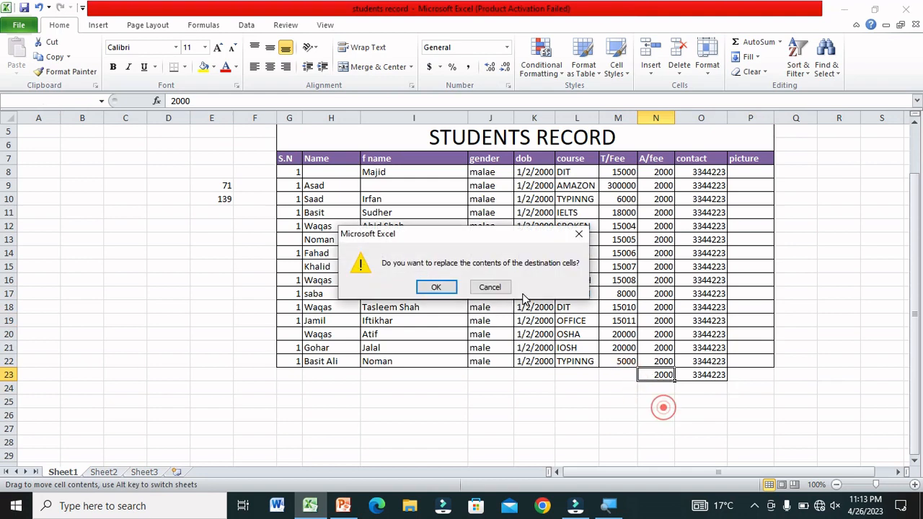
left_click(489, 287)
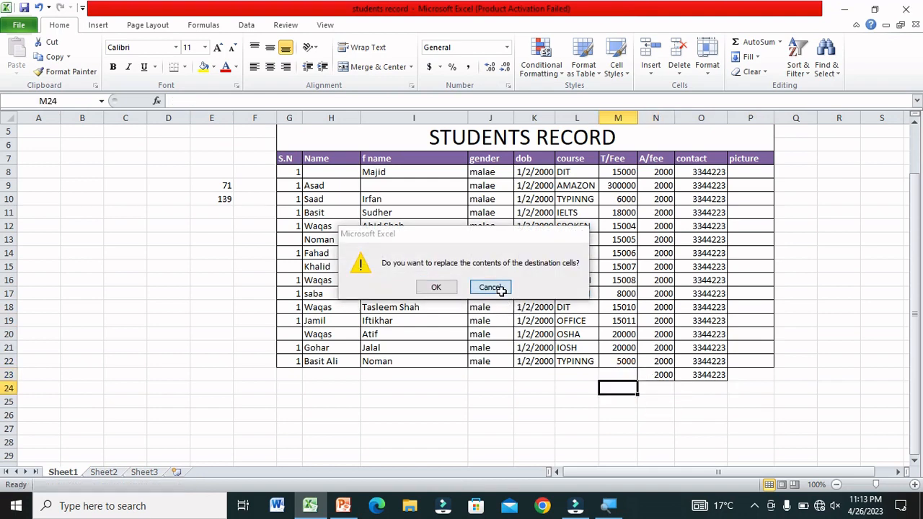
left_click(624, 428)
left_click_drag(629, 374, 701, 395)
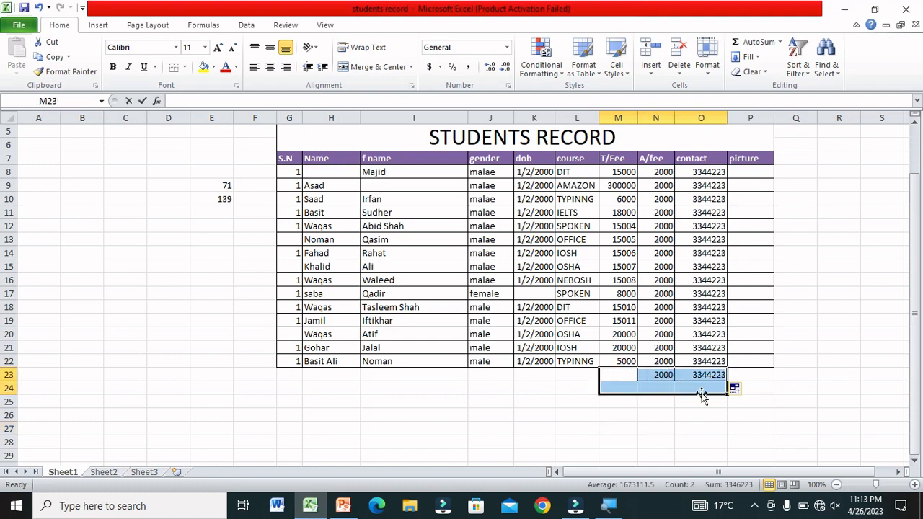
key("BackSpace")
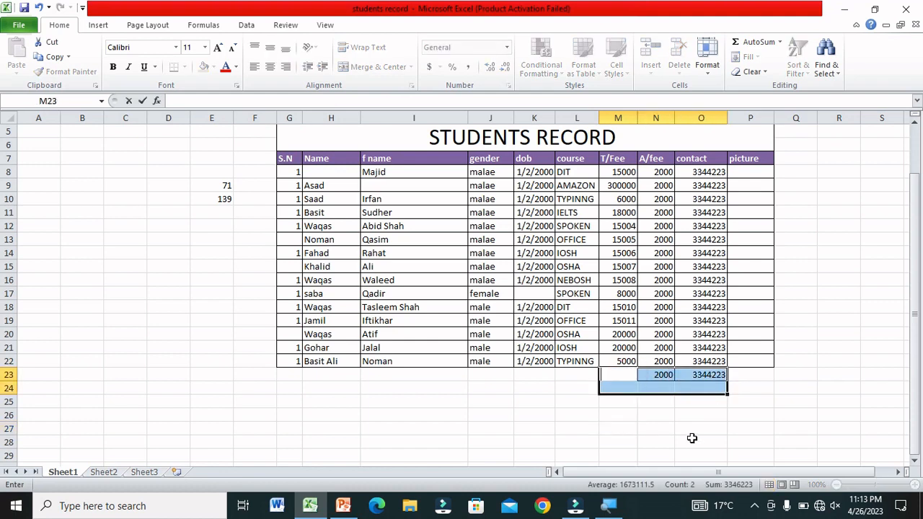
left_click(900, 155)
Delete the whole picture column, P, from the sheet.
left_click(765, 158)
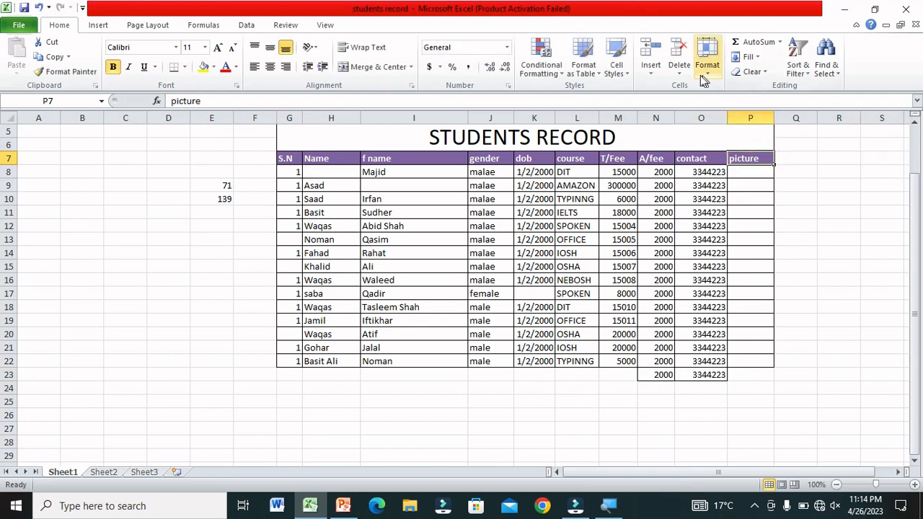
left_click(675, 77)
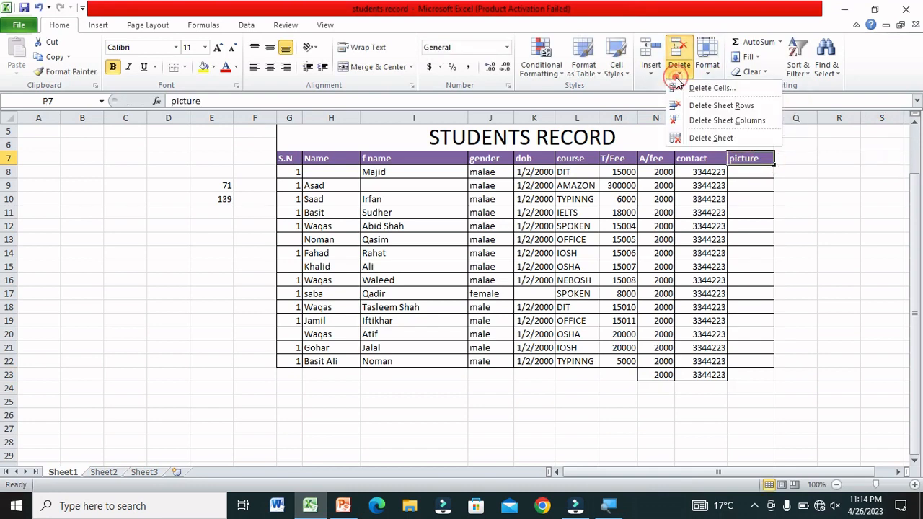
left_click(726, 120)
left_click(751, 278)
left_click(521, 294)
left_click(374, 252)
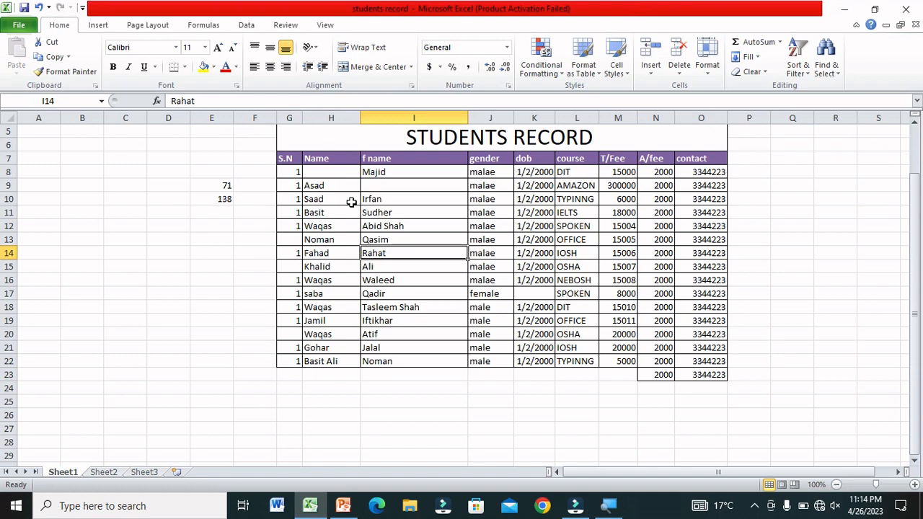
Fill the S.N column from G8 down to G22 with the serial numbers 1 to 15.
left_click(290, 175)
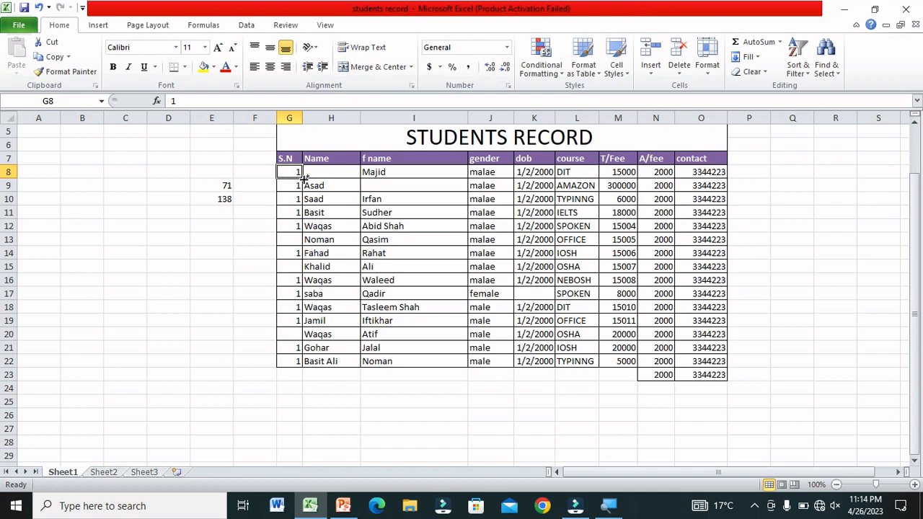
left_click_drag(303, 177, 300, 366)
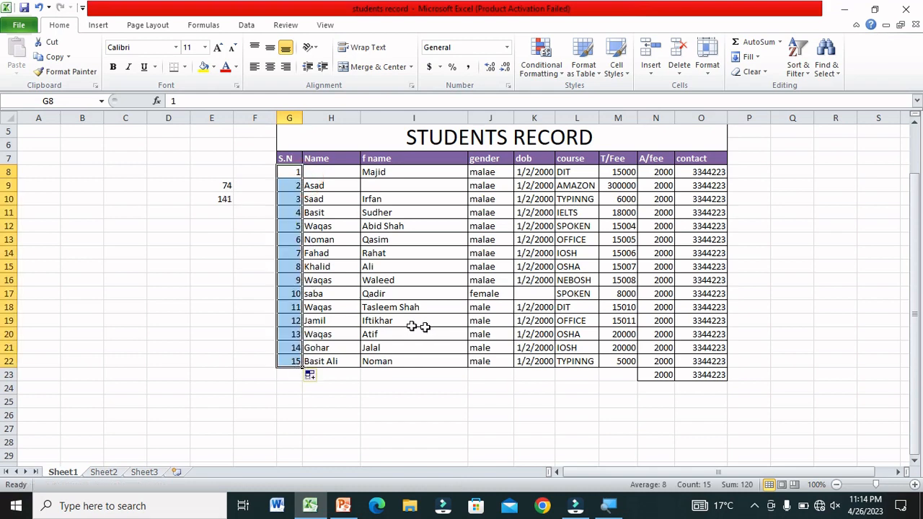
left_click(450, 396)
left_click(758, 211)
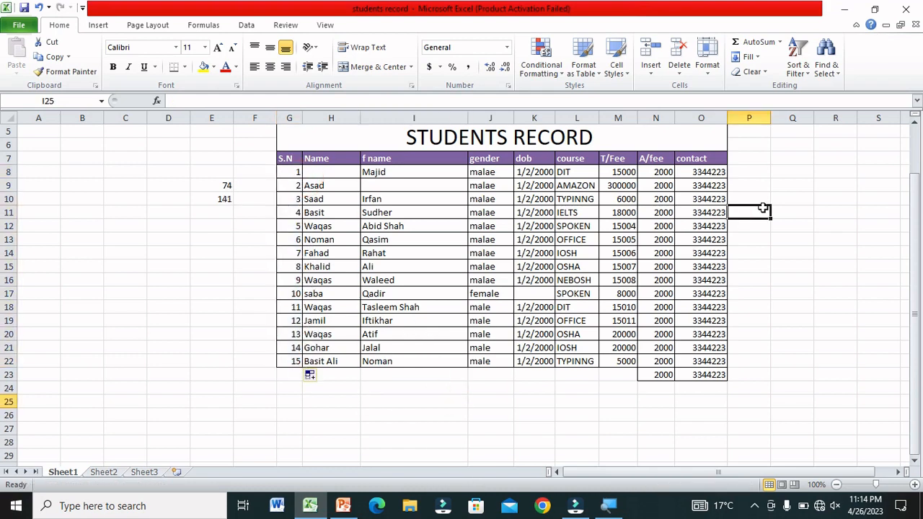
left_click(212, 323)
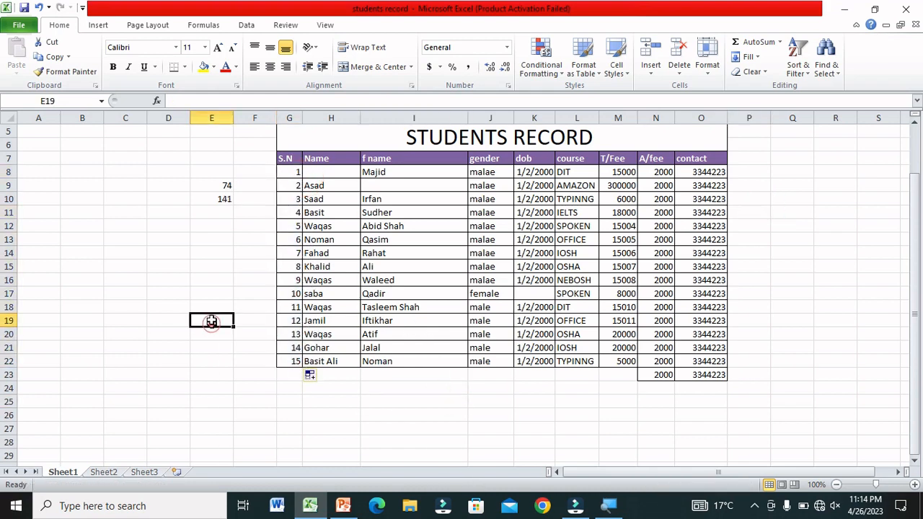
Enter a COUNTBLANK formula in cell E12 for the student table range G7:O22, and select the cell to review it.
left_click(202, 236)
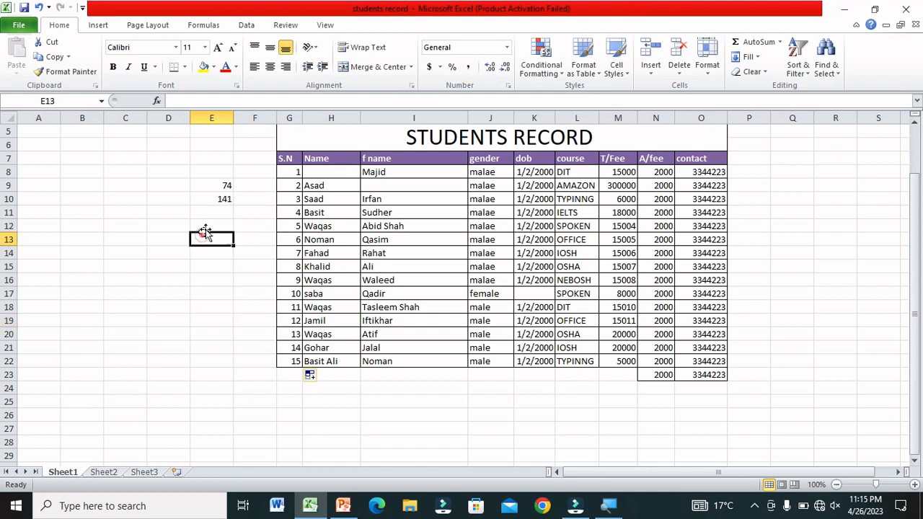
left_click(209, 223)
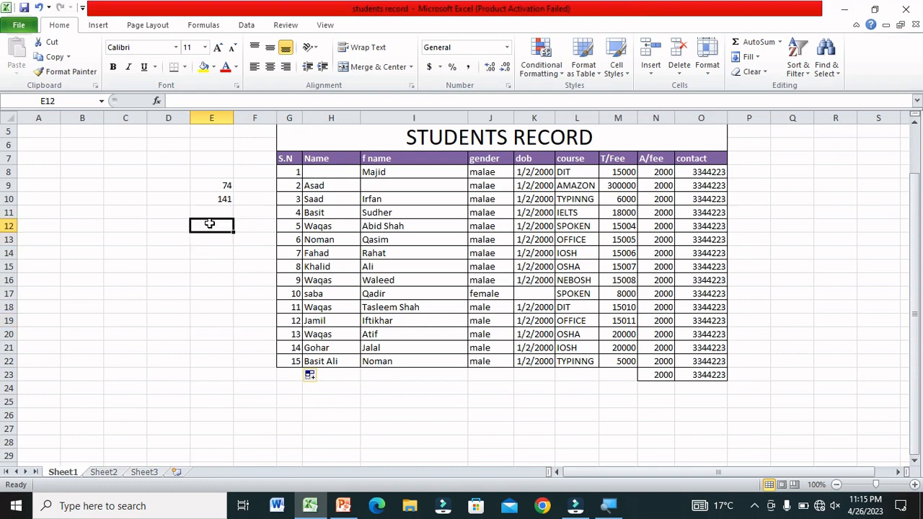
type("=COU")
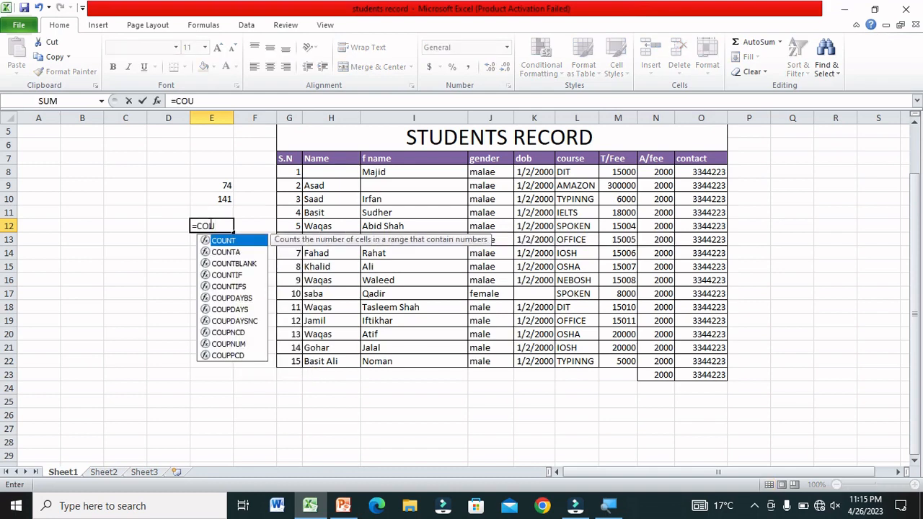
key("Down")
key("Down")
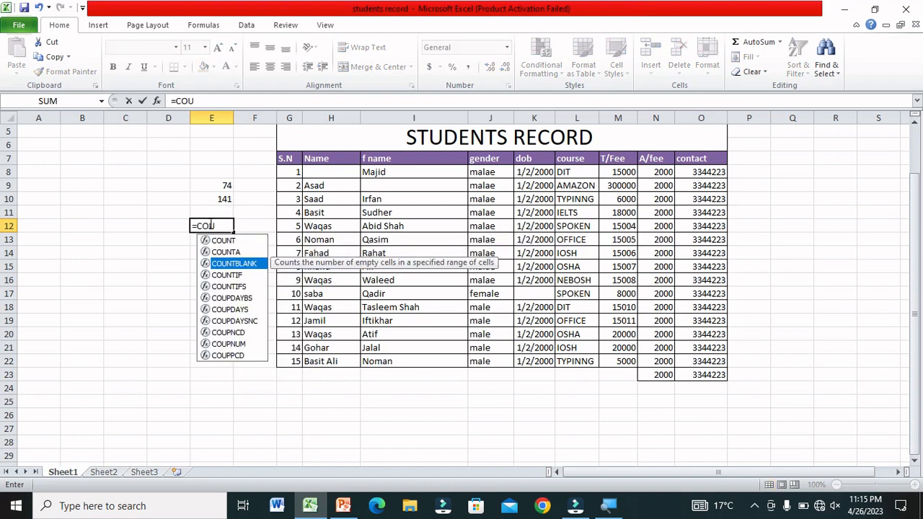
key("Tab")
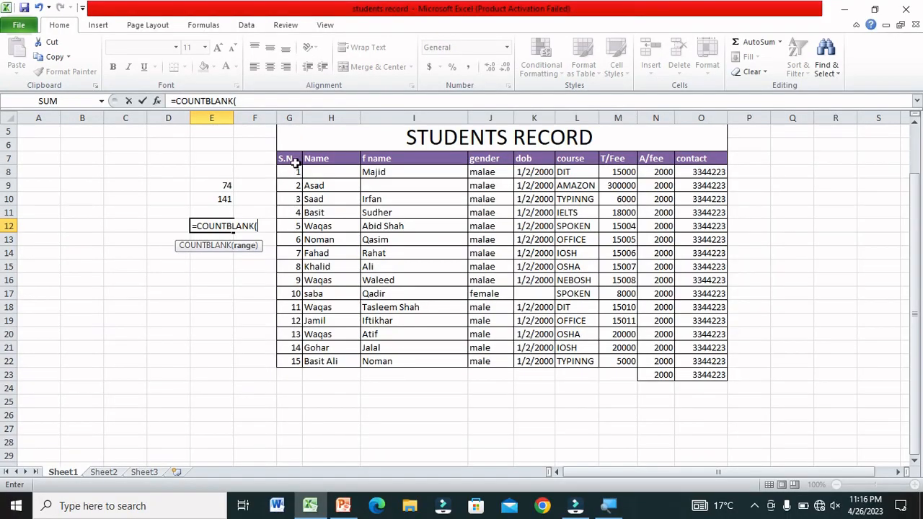
left_click_drag(292, 161, 687, 362)
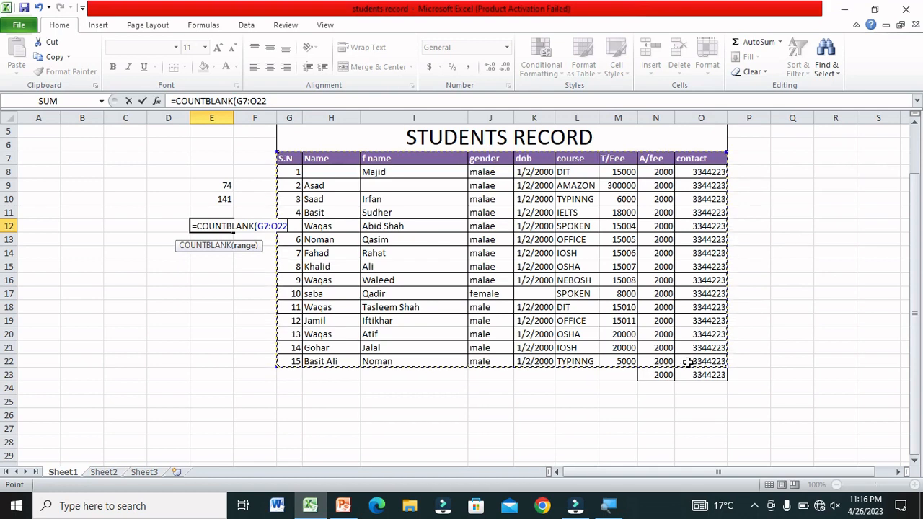
type(")")
key("Return")
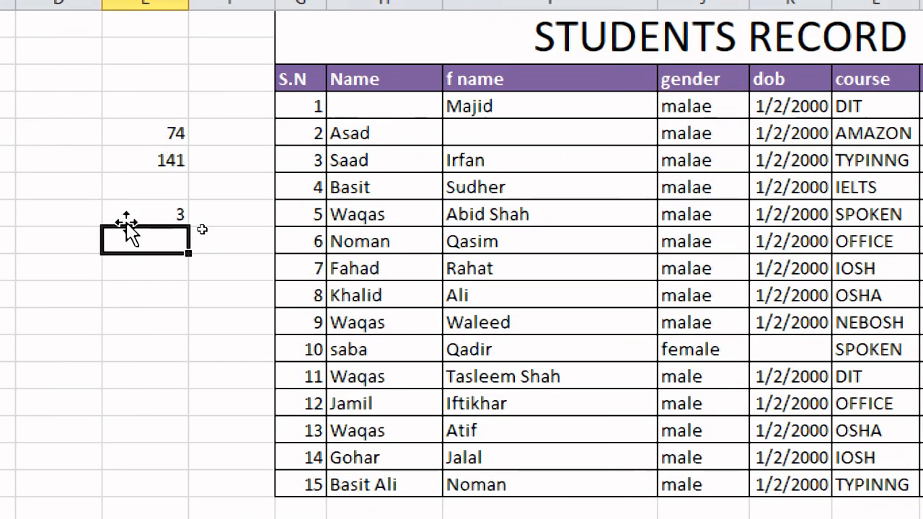
left_click(127, 214)
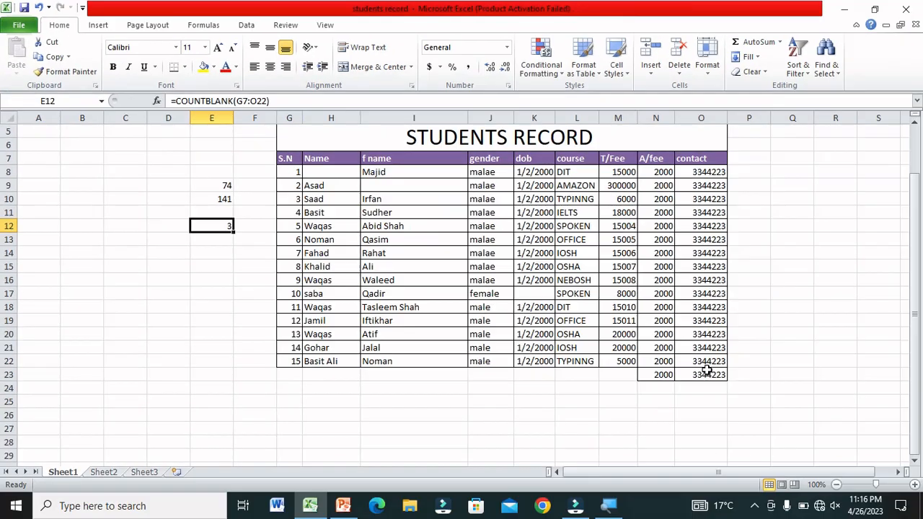
Enter a COUNTBLANK formula in cell P8 for the first student's row, G8:O8, and reopen it to review its range.
left_click(739, 176)
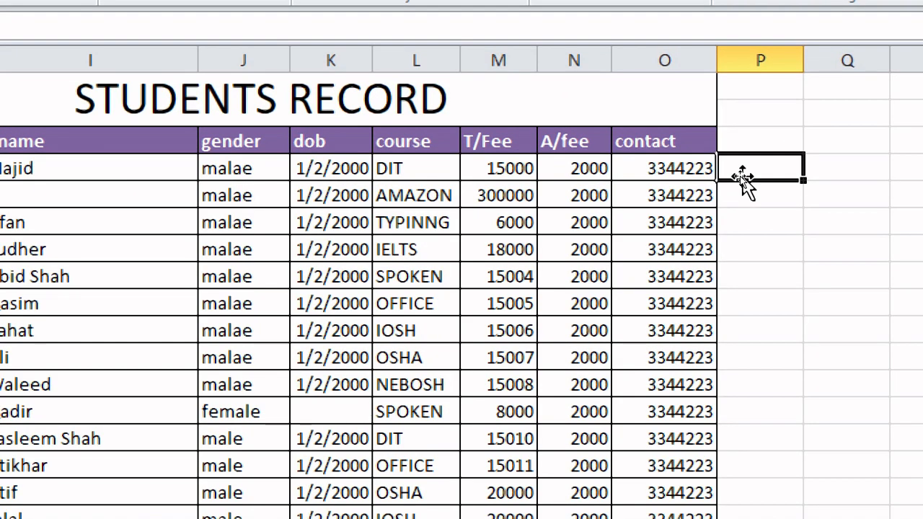
type("=COUNT")
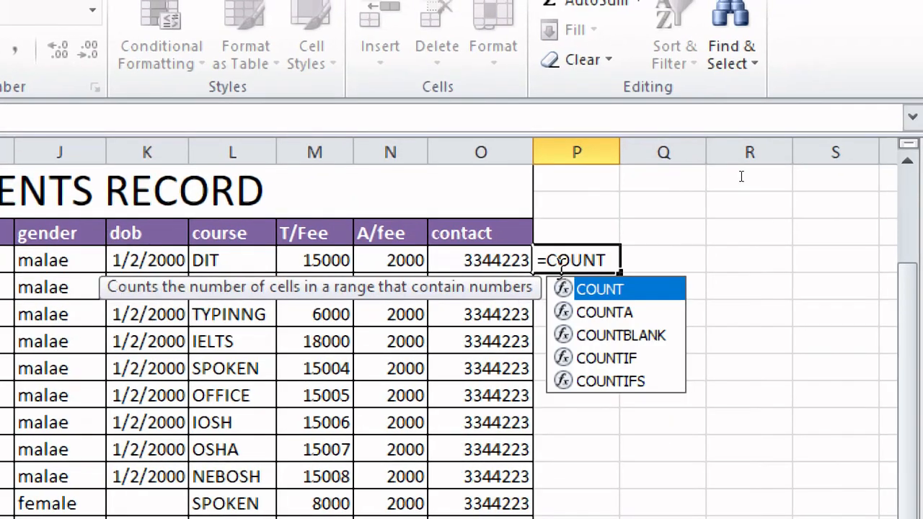
key("Down")
key("Down")
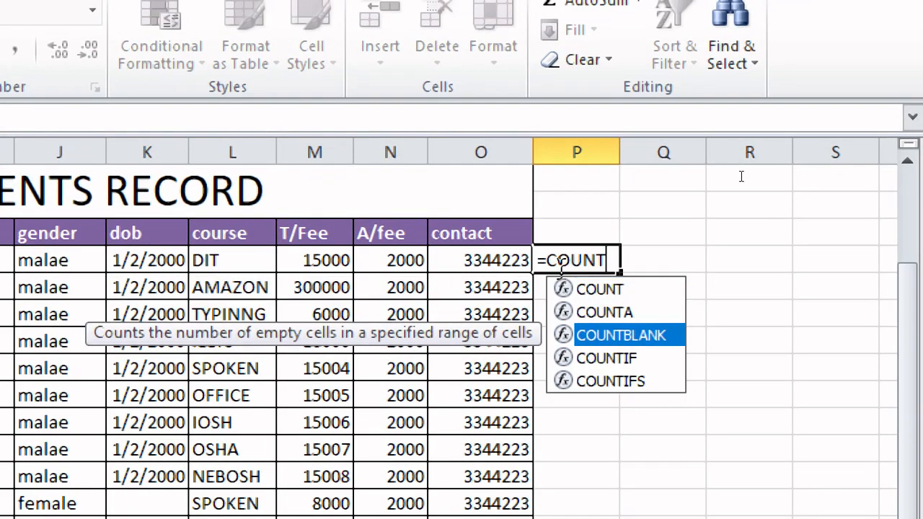
key("Tab")
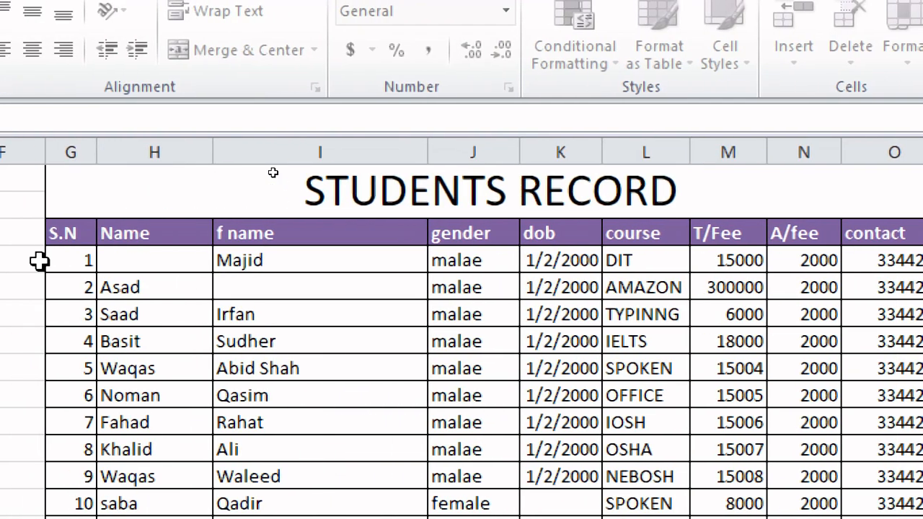
left_click_drag(79, 251, 844, 261)
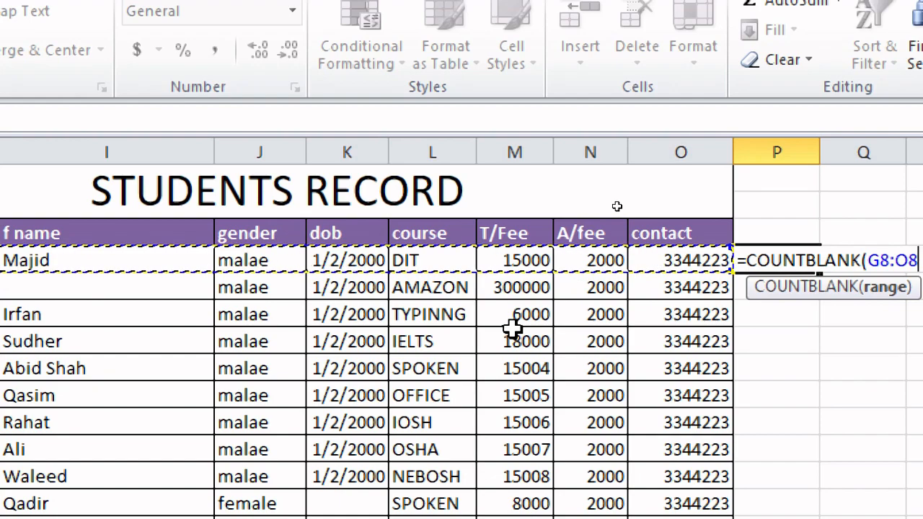
key("Return")
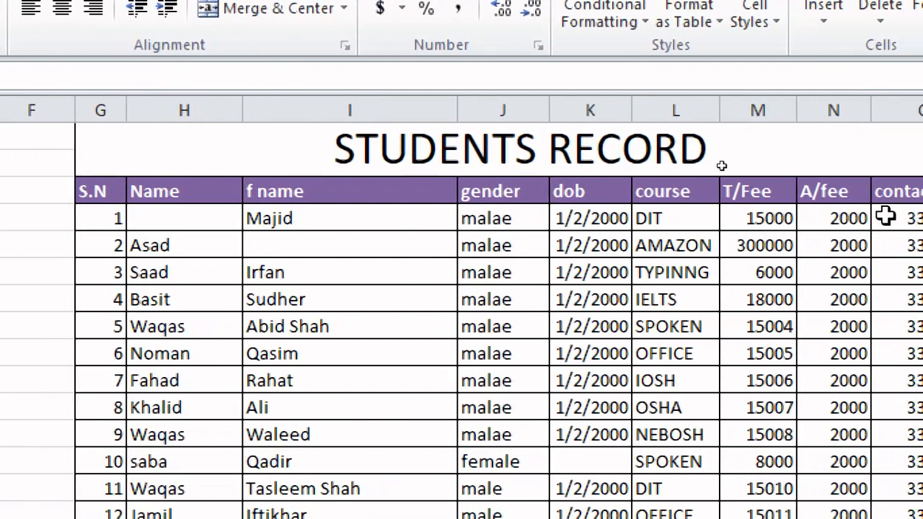
left_click(703, 218)
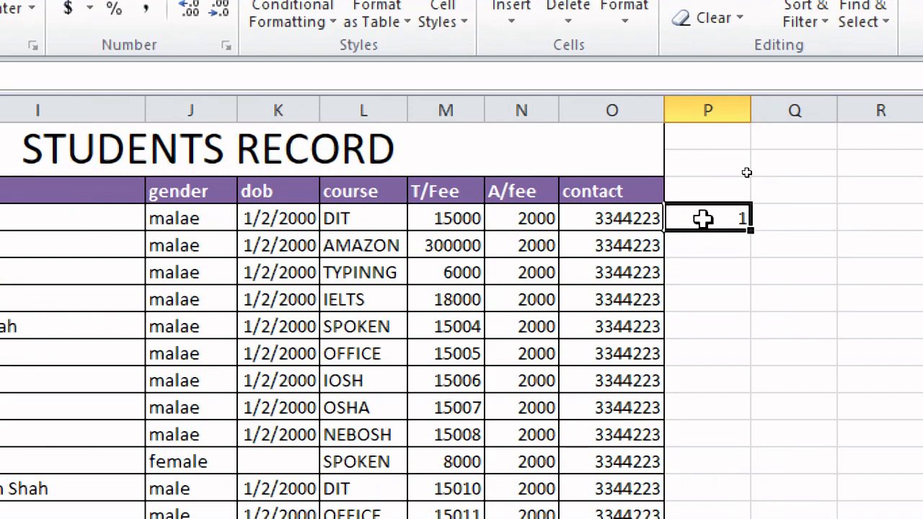
double_click(703, 219)
key("Return")
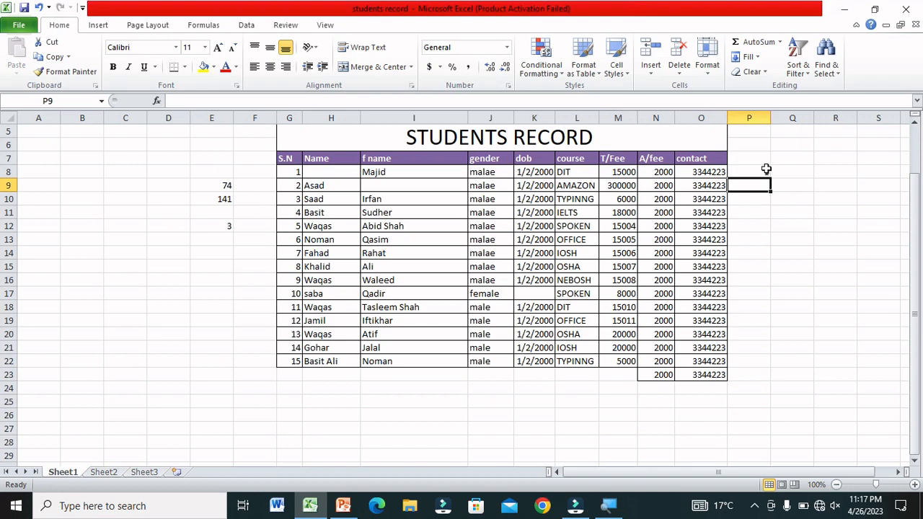
Fill the COUNTBLANK formula from P8 down to P22 for the remaining student rows.
left_click(766, 169)
scroll(766, 170, "up", 2)
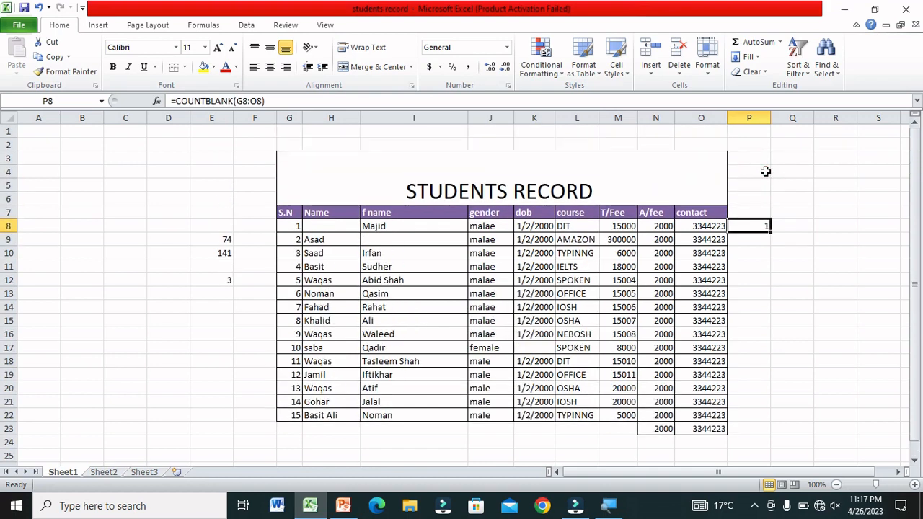
left_click(766, 171)
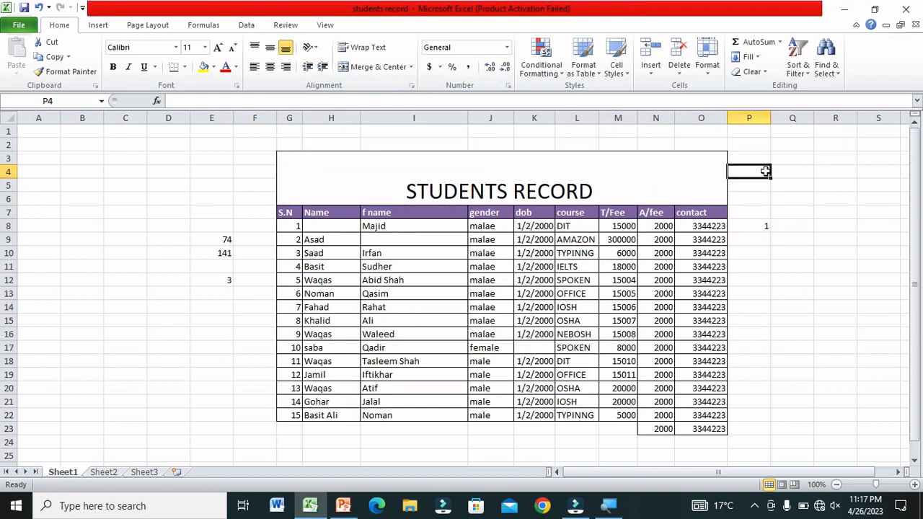
left_click(761, 225)
left_click_drag(770, 232, 755, 417)
left_click(837, 302)
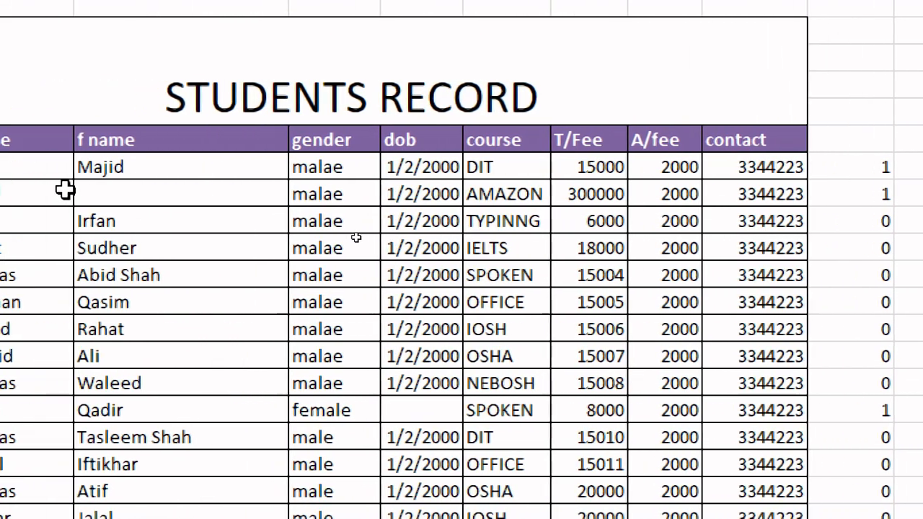
Enter the missing student name in the blank cell H8.
left_click(60, 167)
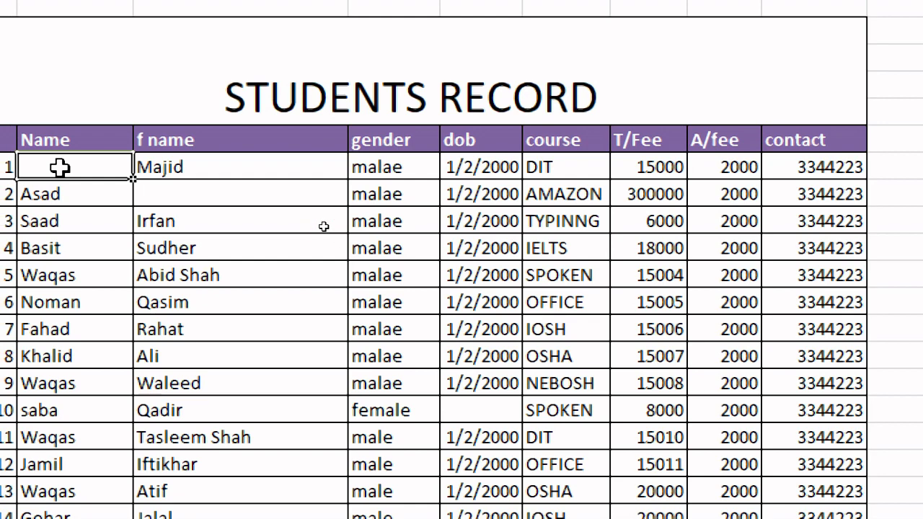
type("ASAD")
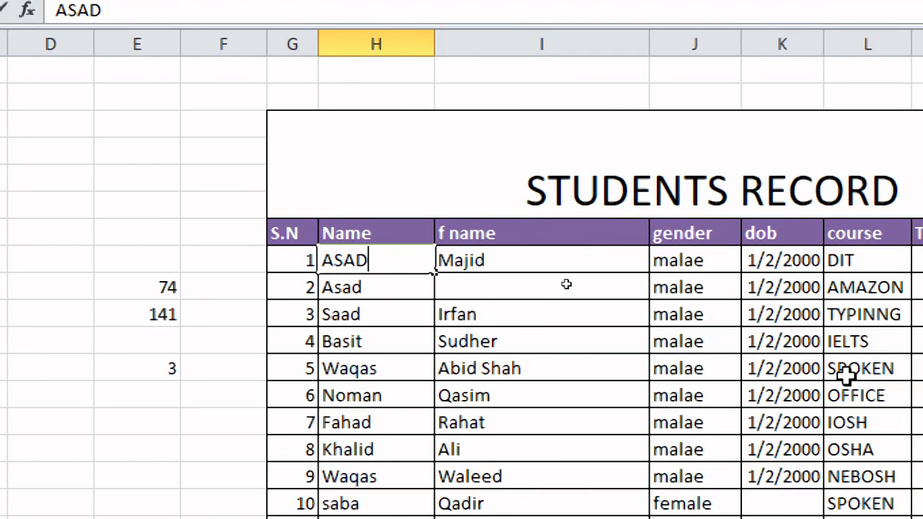
left_click(791, 375)
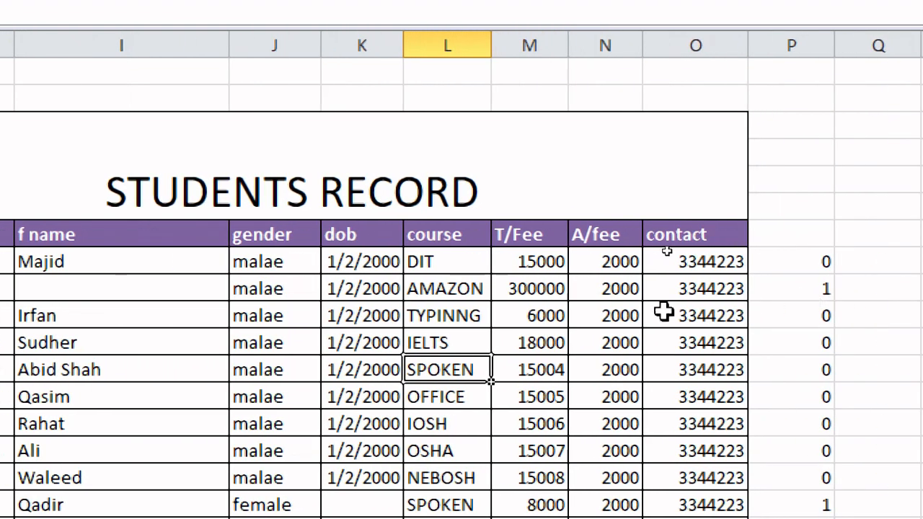
Enter the missing father's name in the blank f name cell I9.
left_click(87, 290)
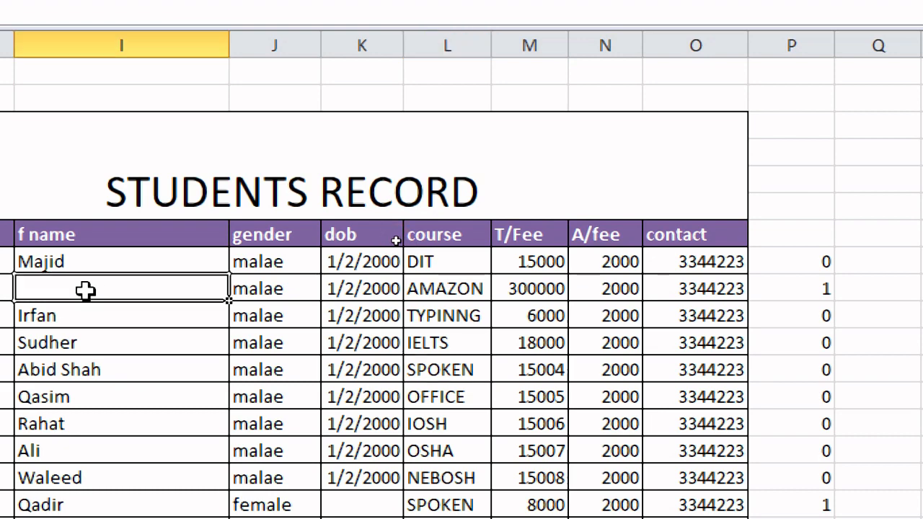
type("Bait")
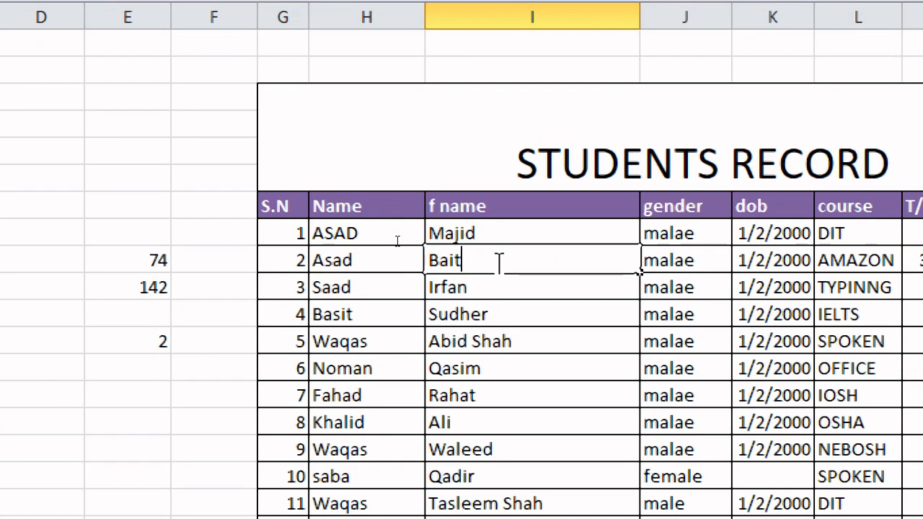
key("BackSpace")
key("BackSpace")
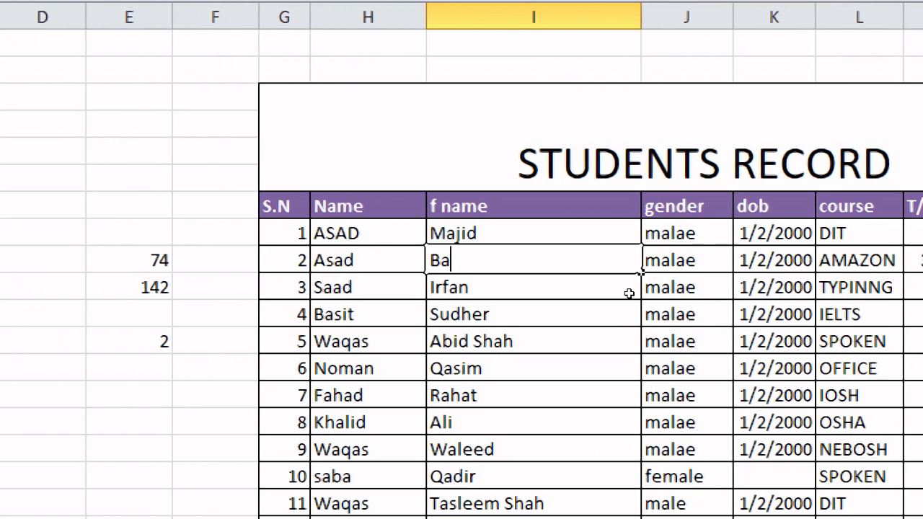
type("sit")
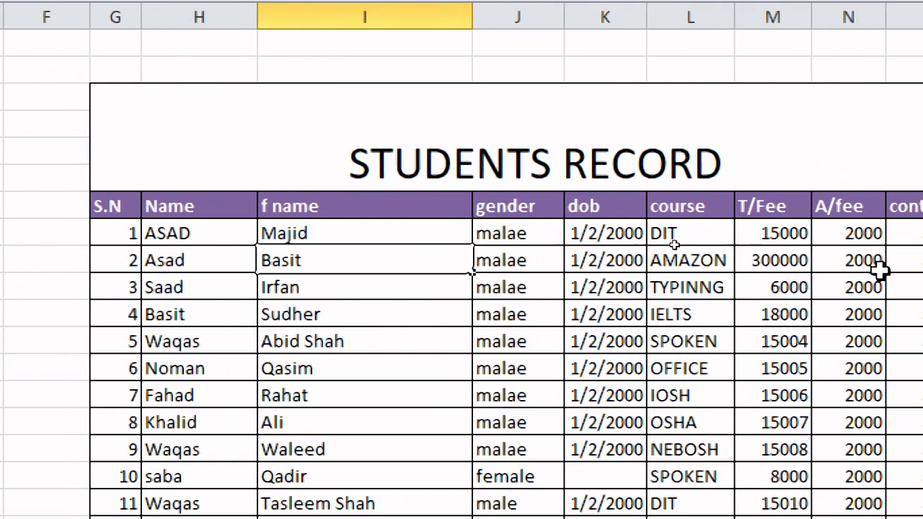
left_click(878, 264)
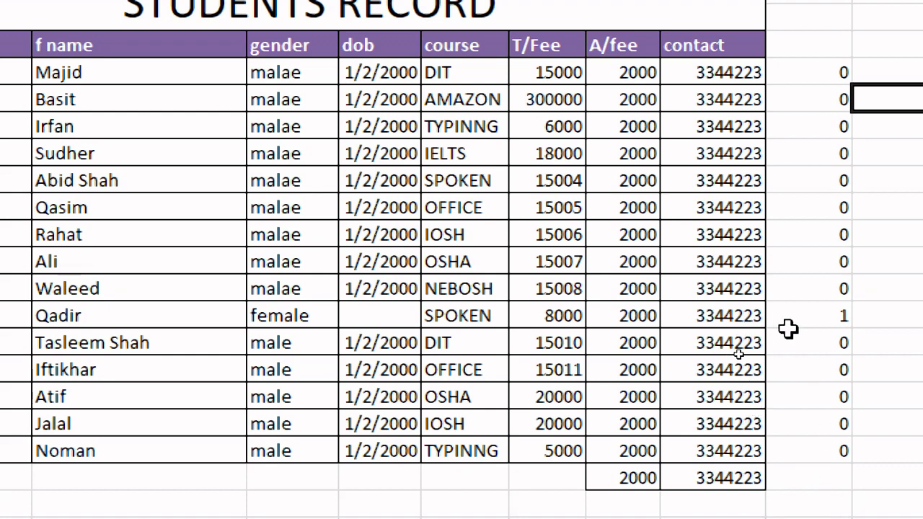
Enter the missing date of birth in the blank dob cell of student 10, K17.
left_click(360, 321)
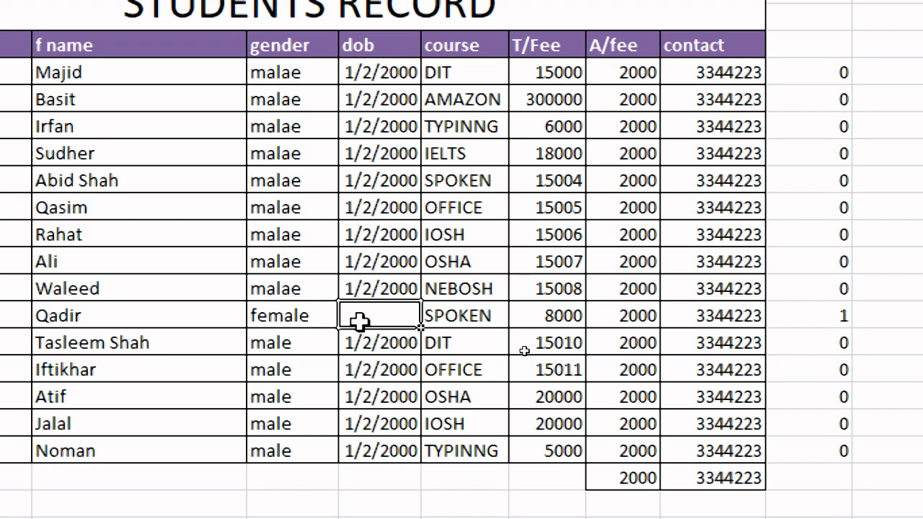
type("36527")
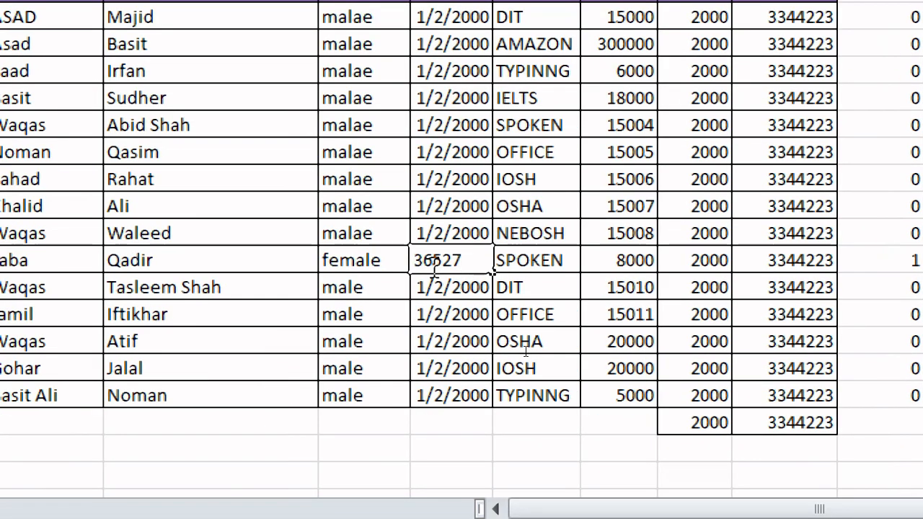
left_click(550, 387)
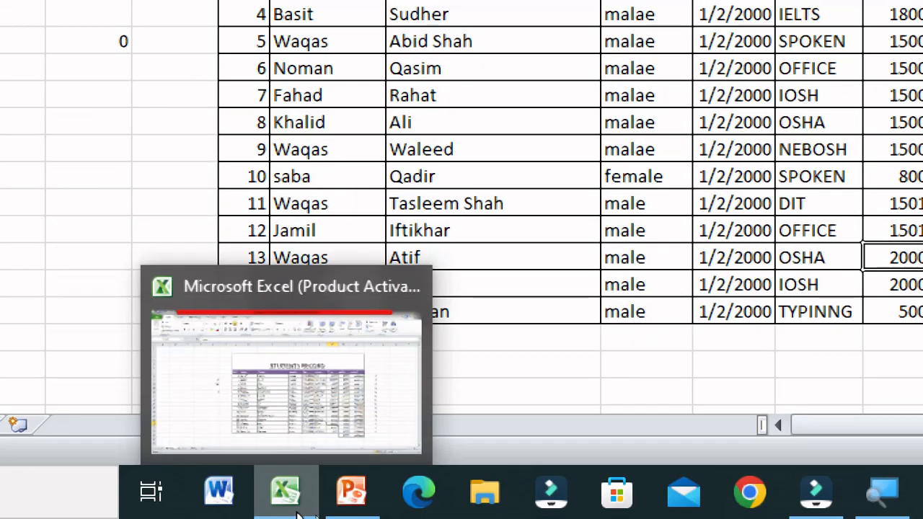
Switch to PowerPoint and review the FORMULAS list on slide 19 of youtube lecture.pptx.
left_click(297, 514)
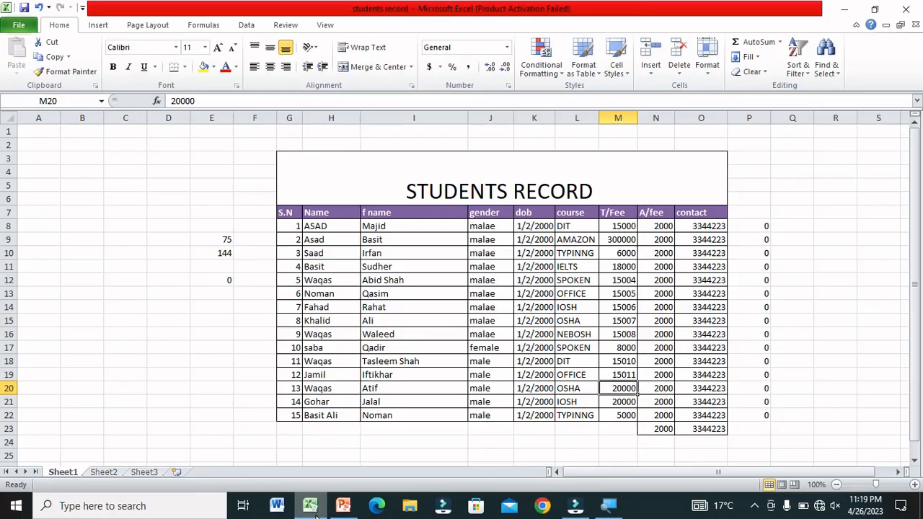
mouse_move(345, 505)
left_click(356, 482)
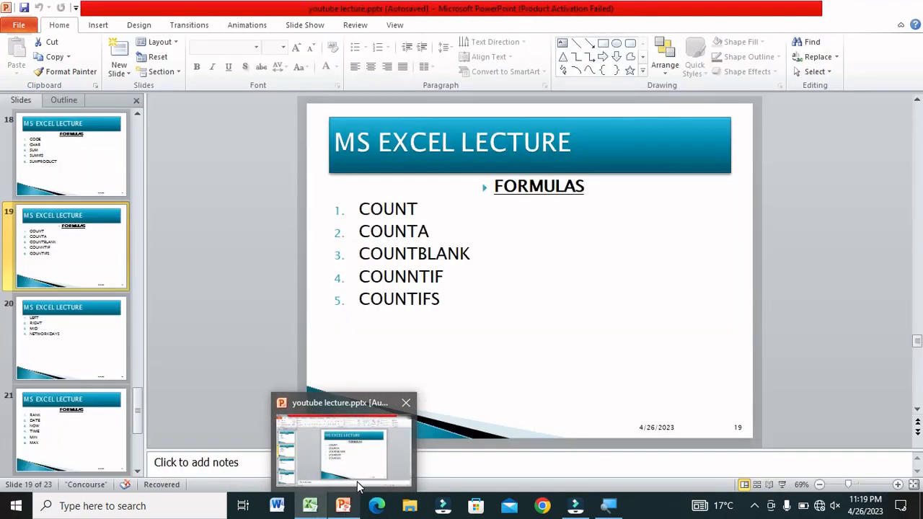
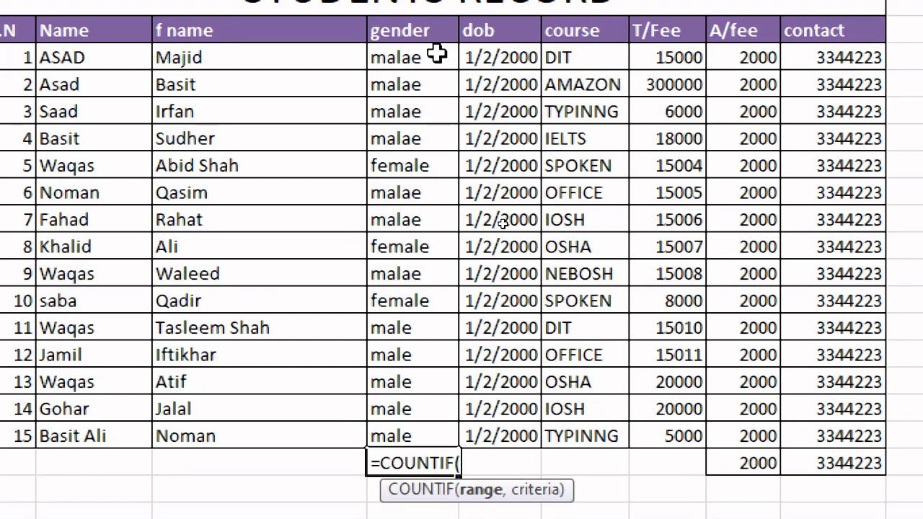
Complete the COUNTIF formula in cell J23 with the gender range J8:J22 and cell J19 as the criterion.
left_click(447, 80)
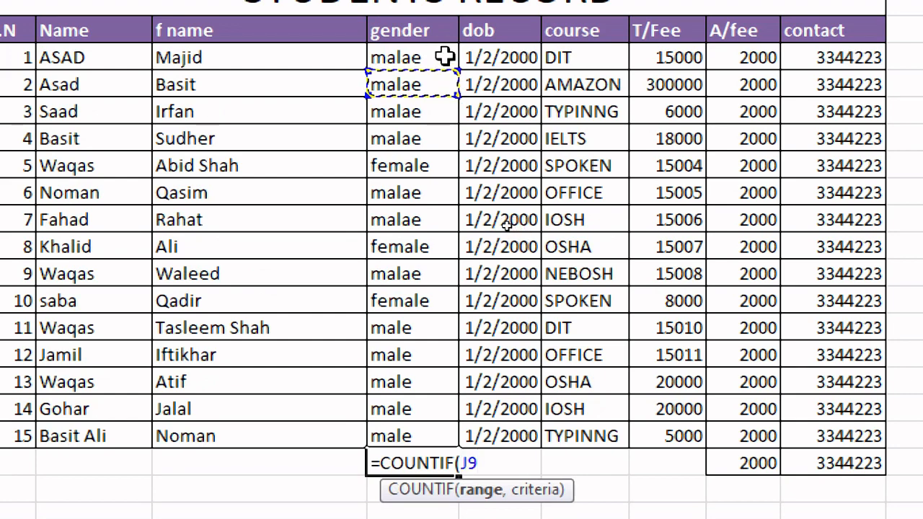
left_click(444, 57)
left_click_drag(443, 57, 417, 436)
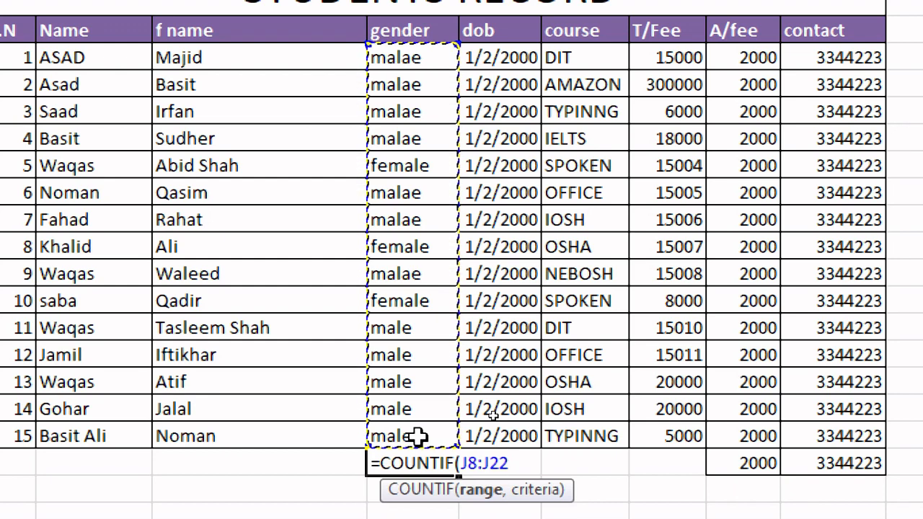
type(",")
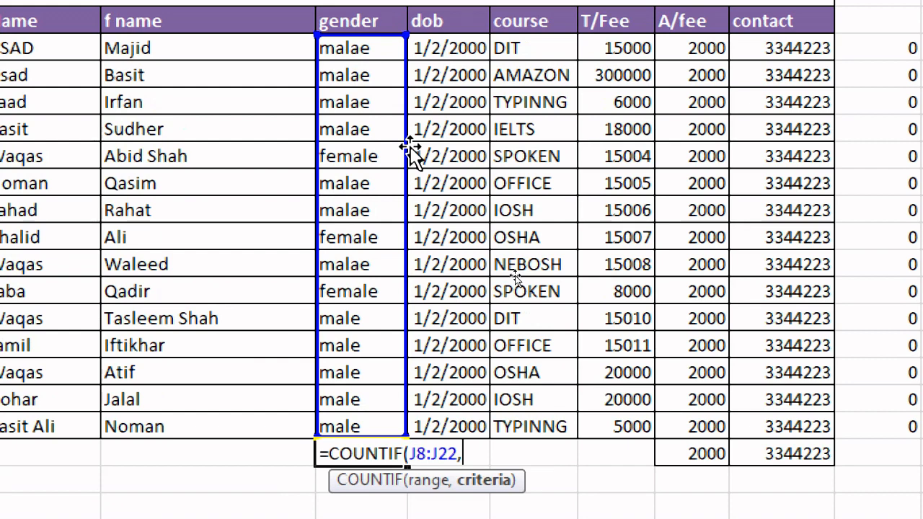
left_click(363, 76)
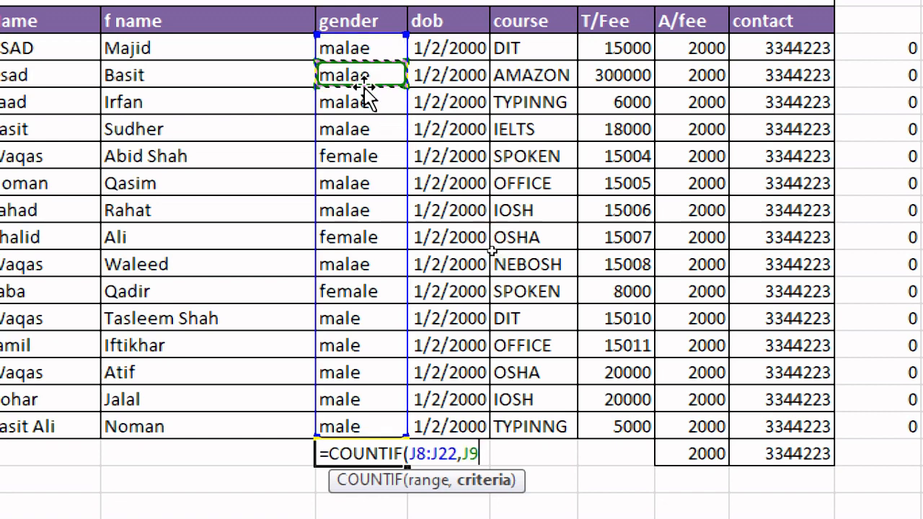
left_click(363, 102)
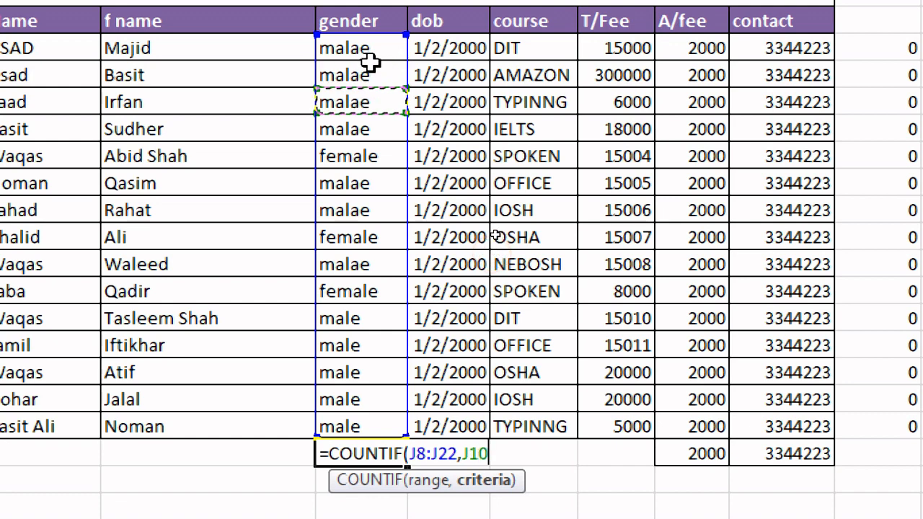
left_click(359, 350)
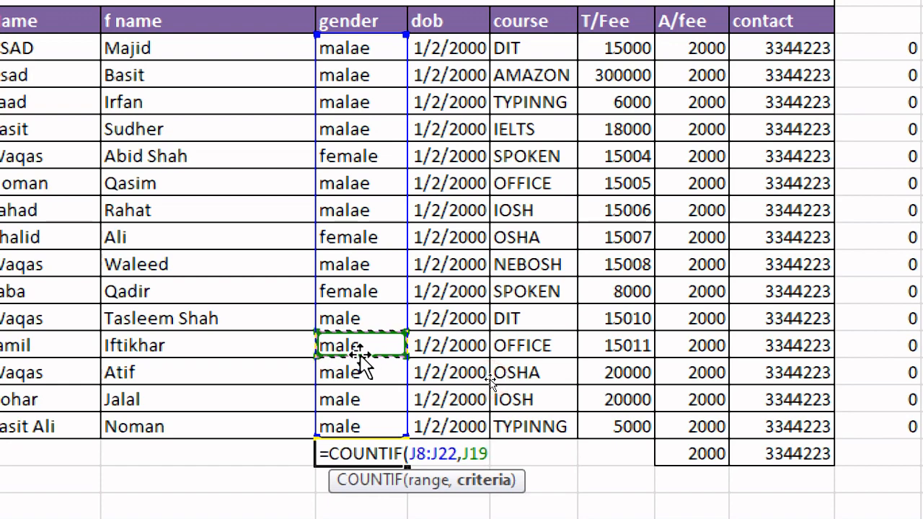
key("Return")
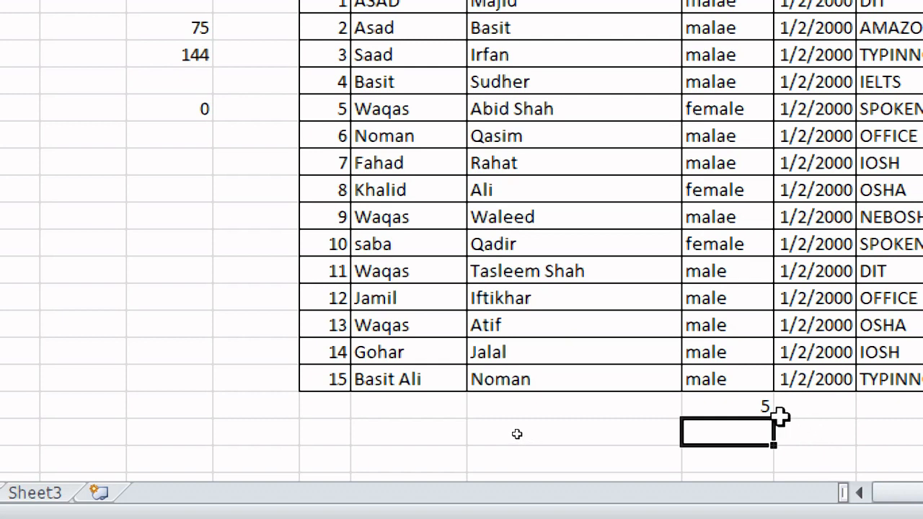
Correct the misspelled gender entries of students 9 and 7 to male.
left_click(721, 223)
double_click(725, 220)
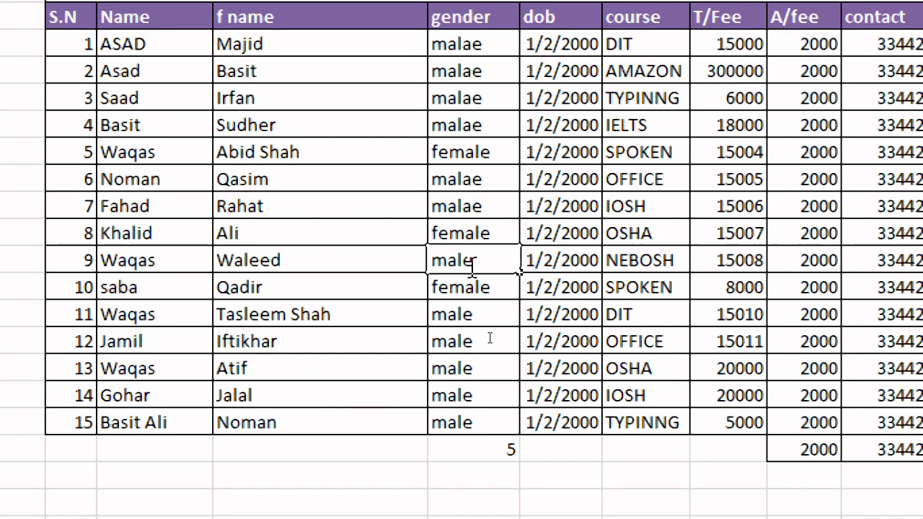
left_click(727, 276)
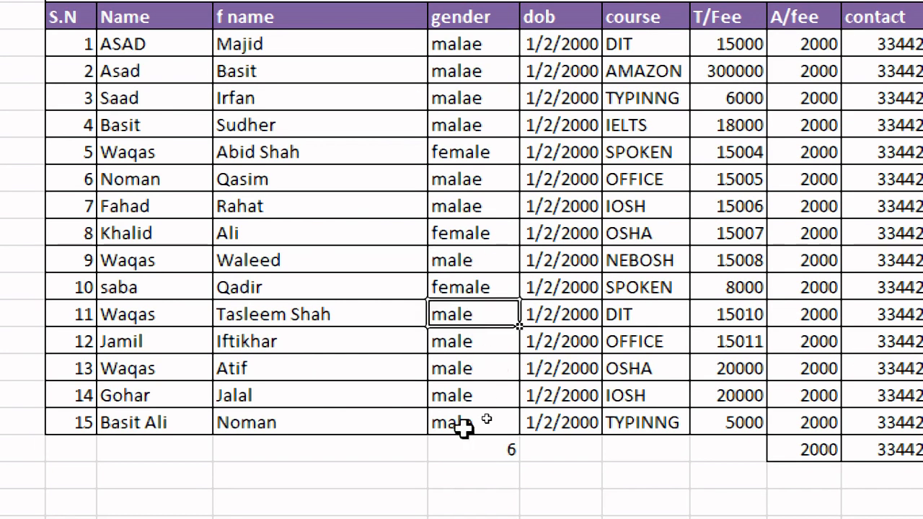
left_click(473, 211)
double_click(476, 207)
key("BackSpace")
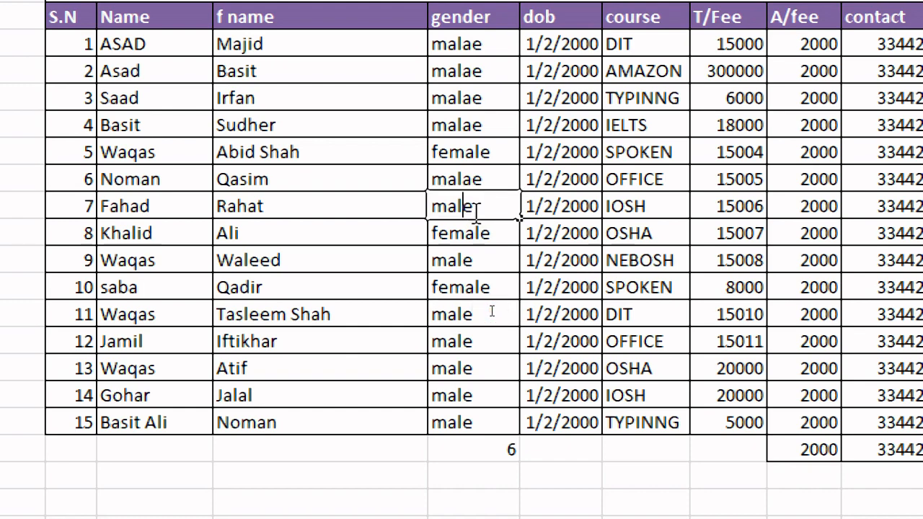
Correct the misspelled gender entries of students 4 and 1 to male.
left_click(472, 173)
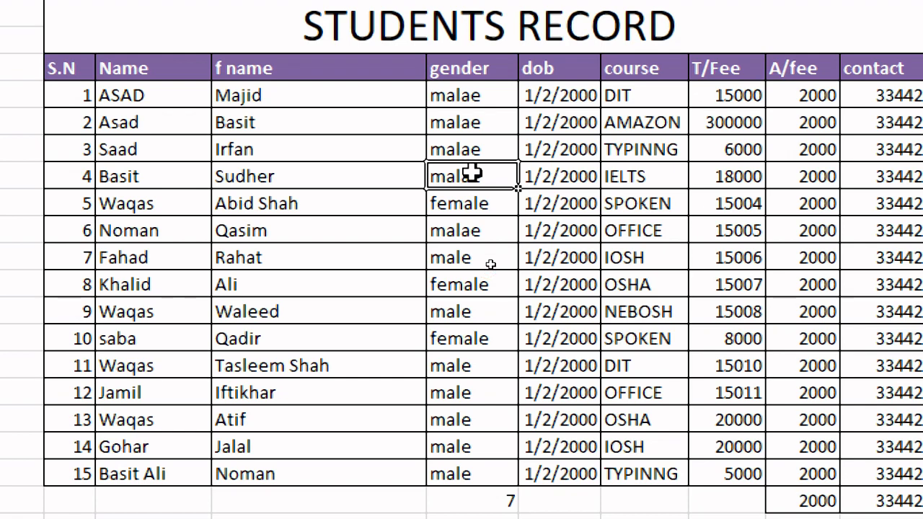
double_click(472, 175)
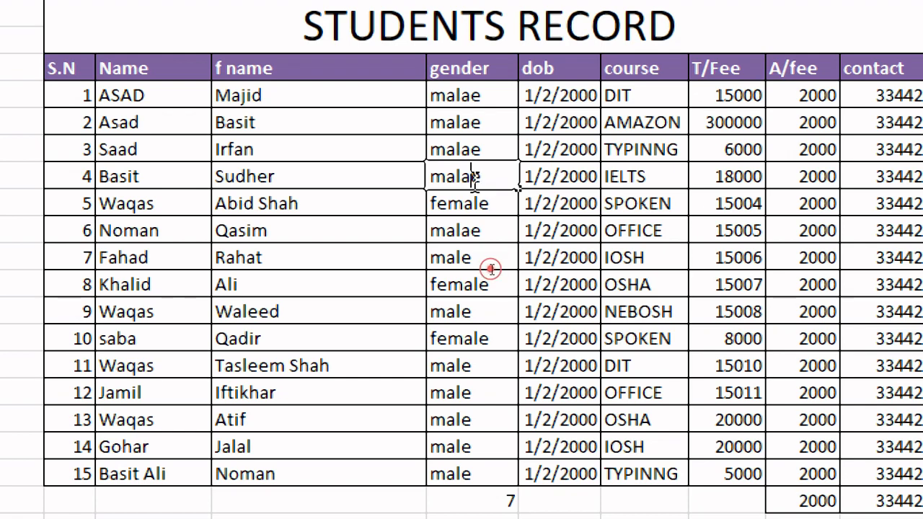
left_click(581, 392)
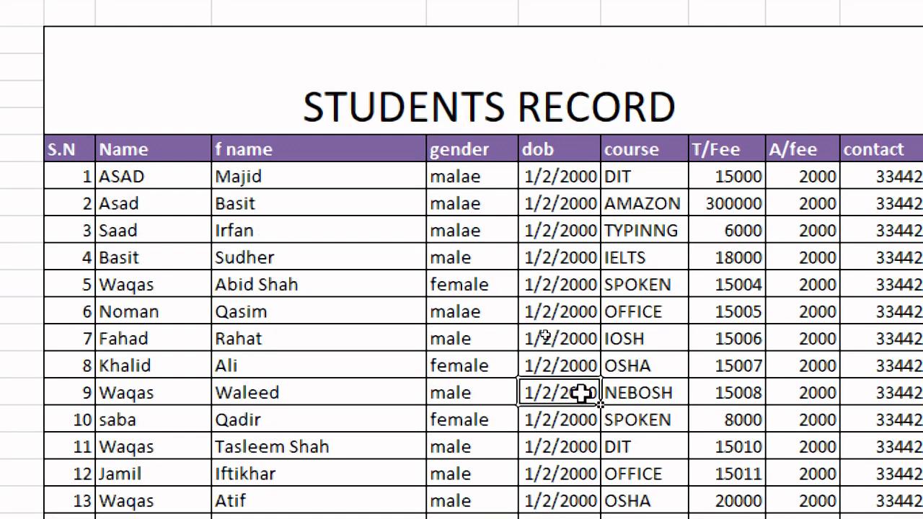
left_click(476, 185)
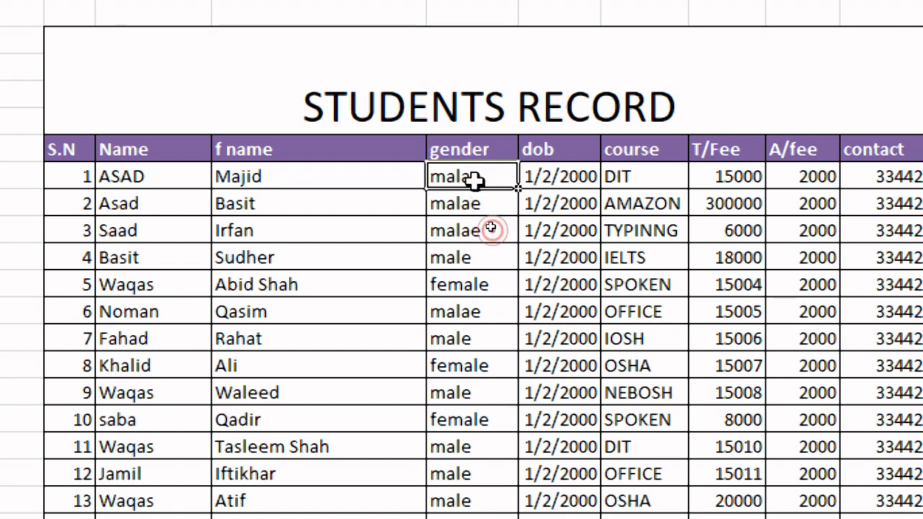
double_click(469, 175)
key("BackSpace")
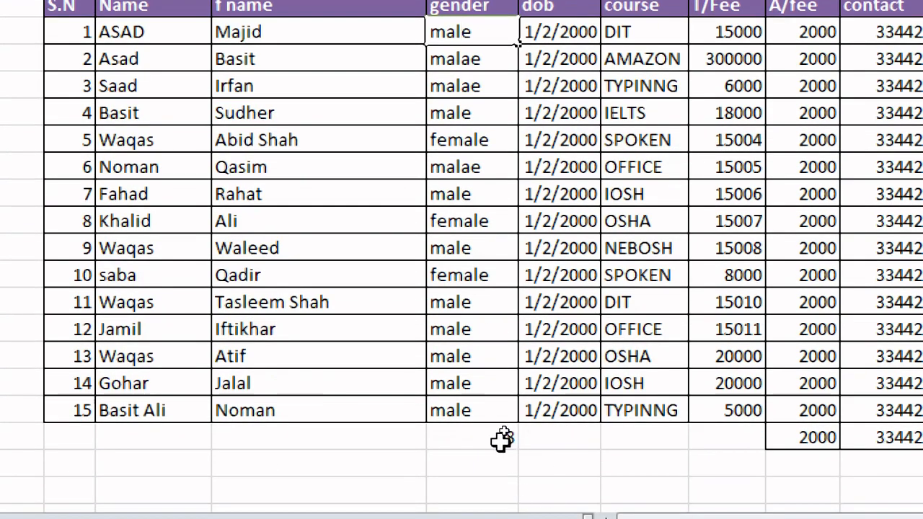
left_click(482, 487)
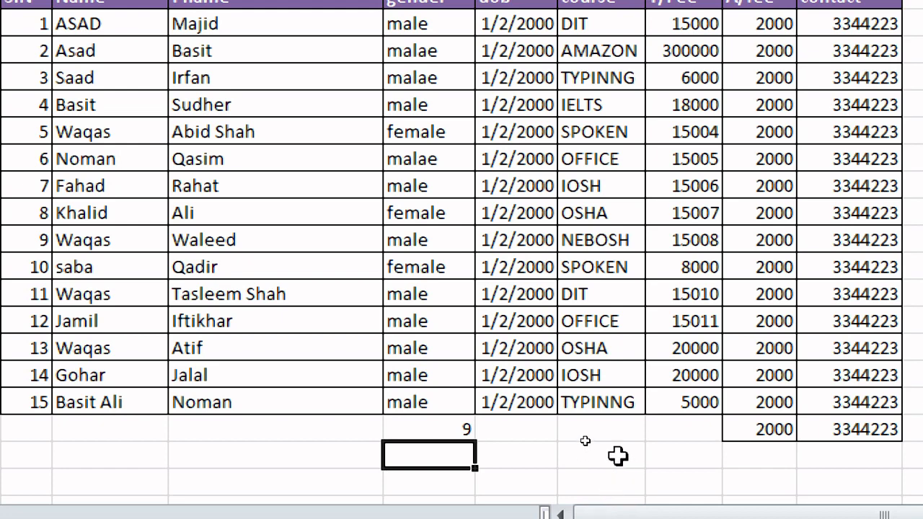
Enter a COUNTIF formula in cell L23 with the course range L8:L22 and cell L11 (IELTS) as the criterion.
left_click(612, 433)
left_click(611, 433)
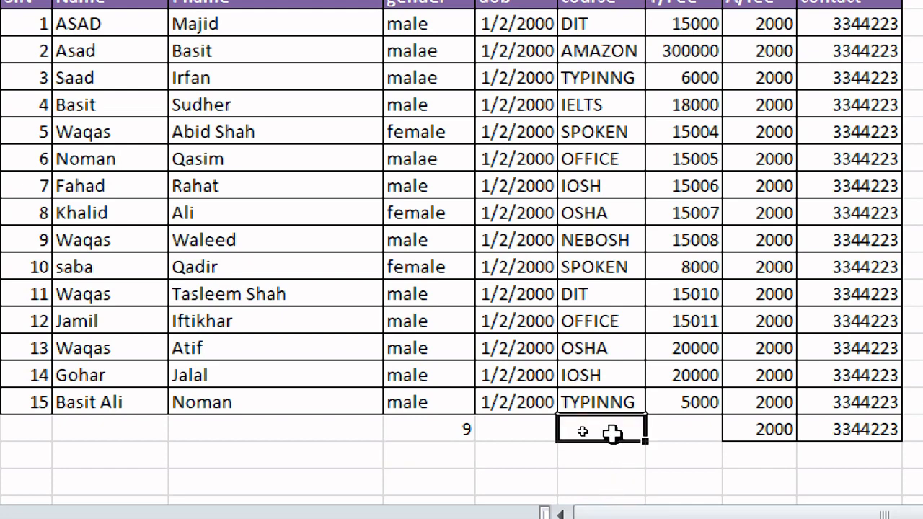
type("=coun")
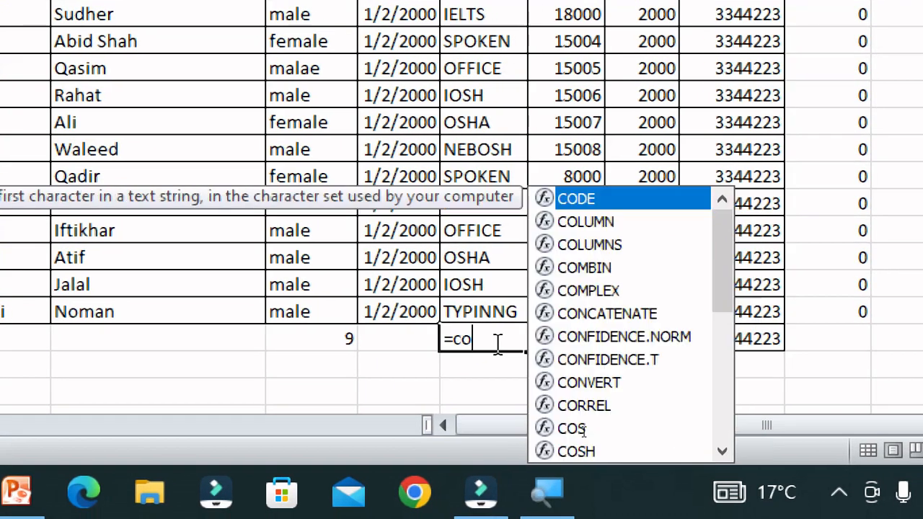
type("tif")
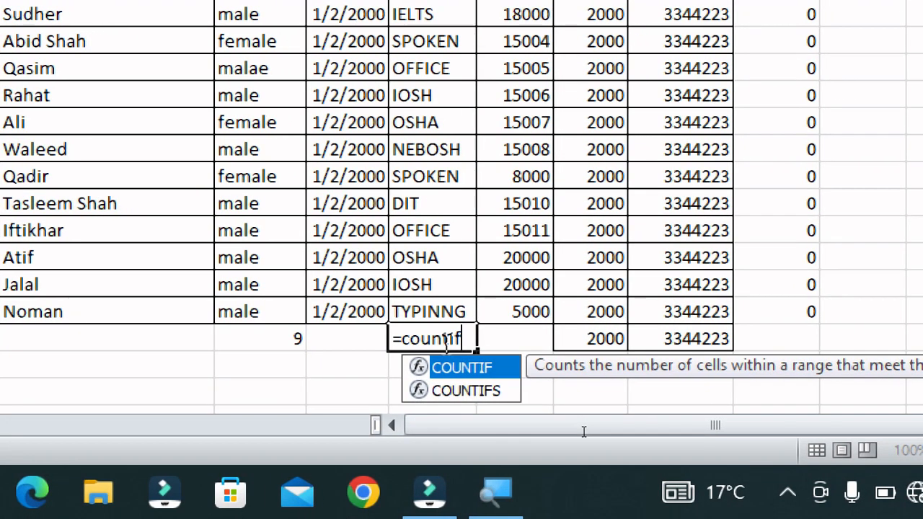
key("Tab")
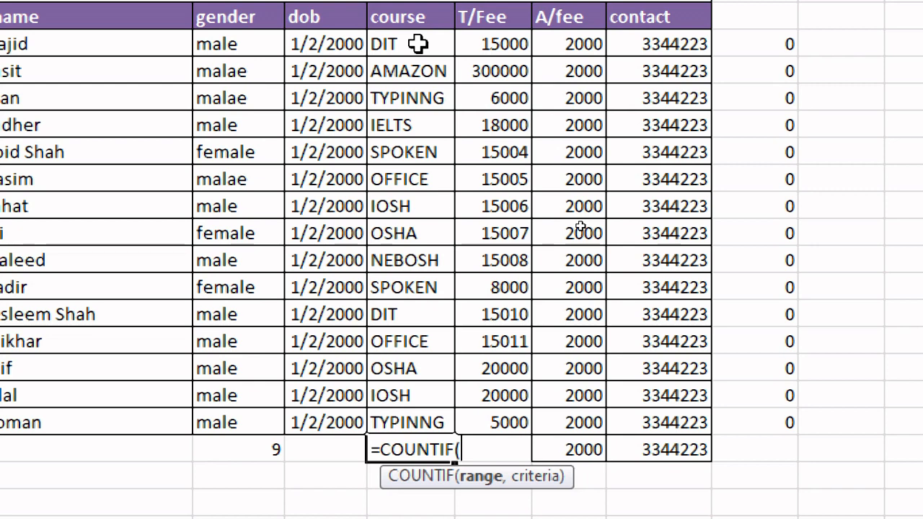
left_click(418, 44)
left_click_drag(418, 44, 417, 426)
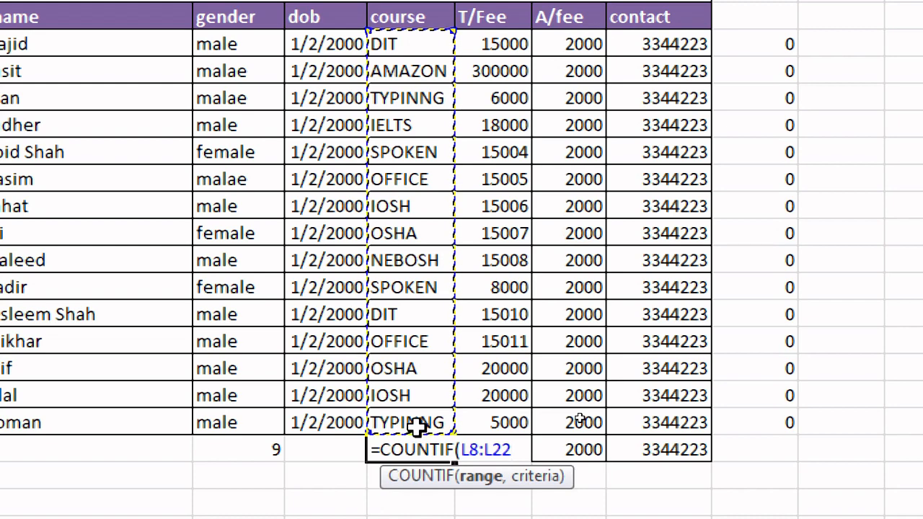
type(",")
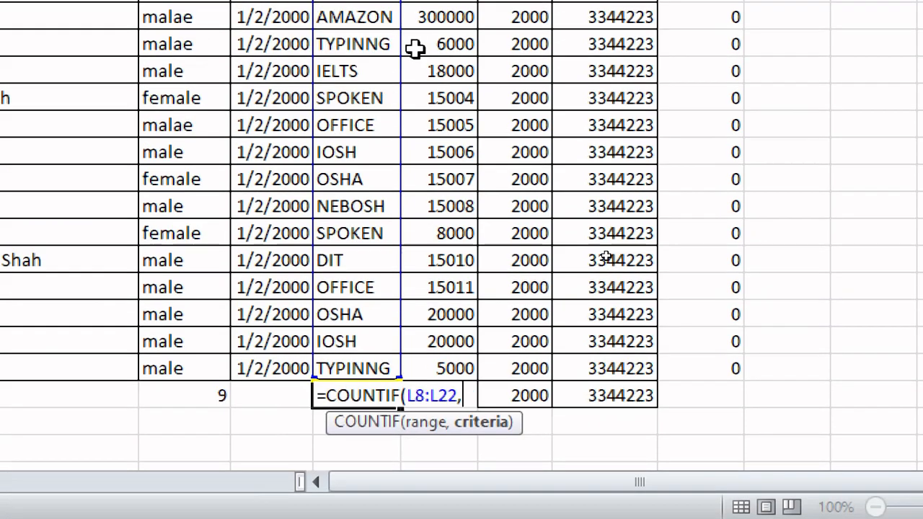
left_click(373, 71)
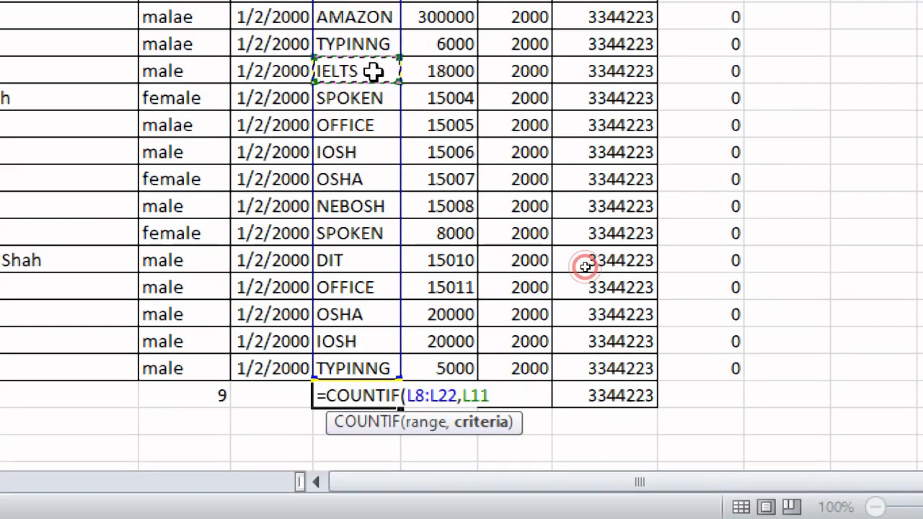
key("Return")
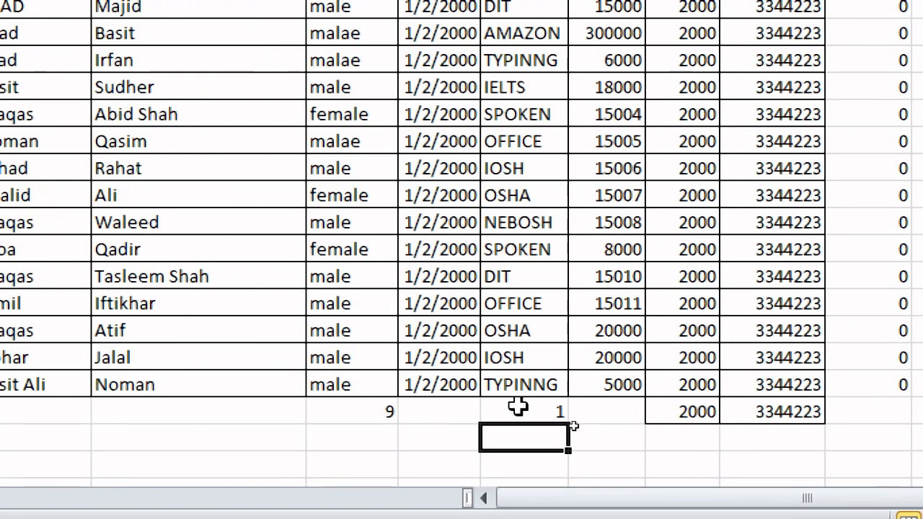
Review the range and criterion of the COUNTIF formula in cell J23 under the gender column.
left_click(568, 424)
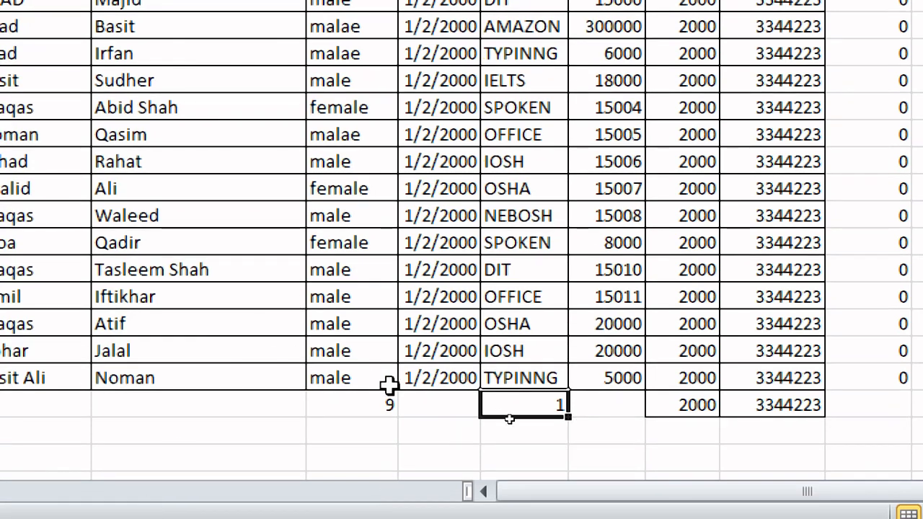
left_click(356, 408)
double_click(356, 409)
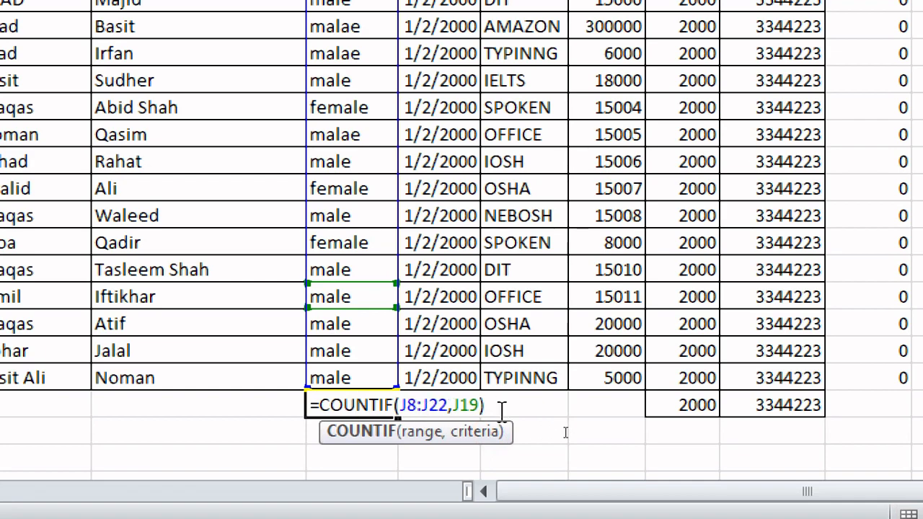
key("Return")
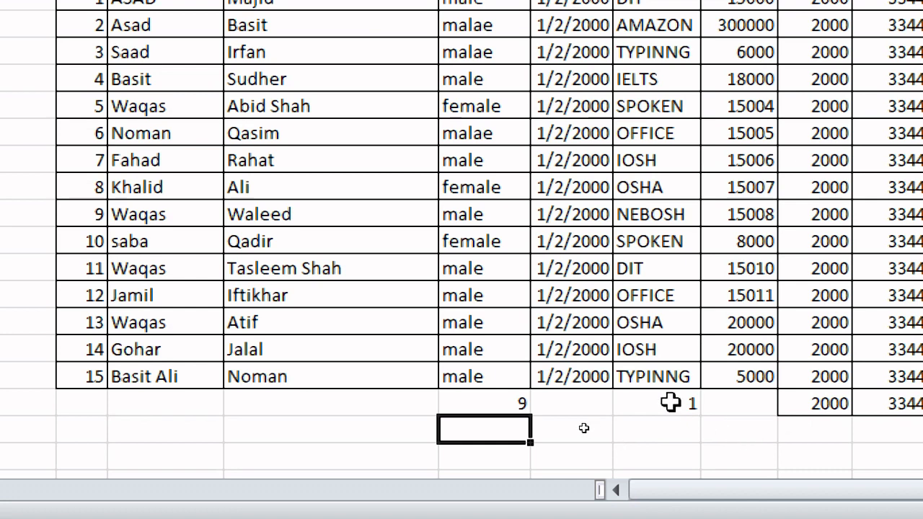
Replace the criterion of the COUNTIF formula in cell L23 with cell L14 (IOSH).
left_click(671, 403)
double_click(670, 403)
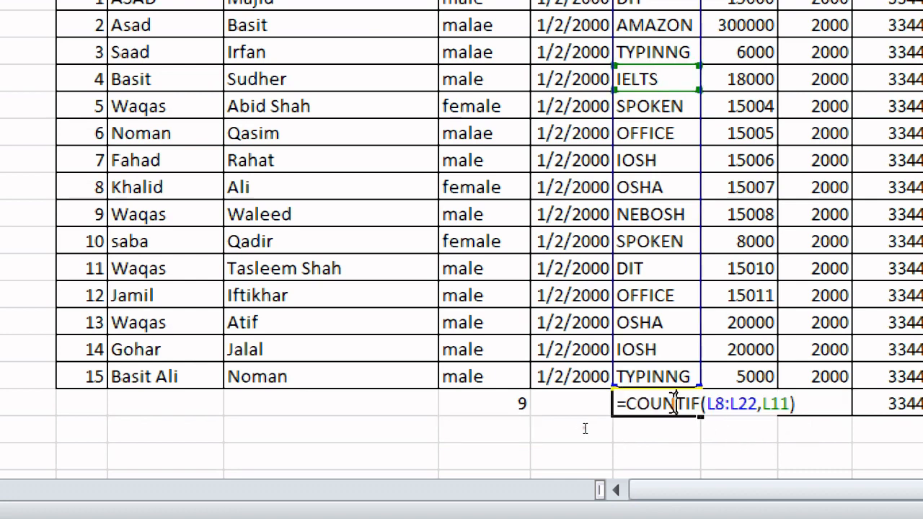
right_click(791, 400)
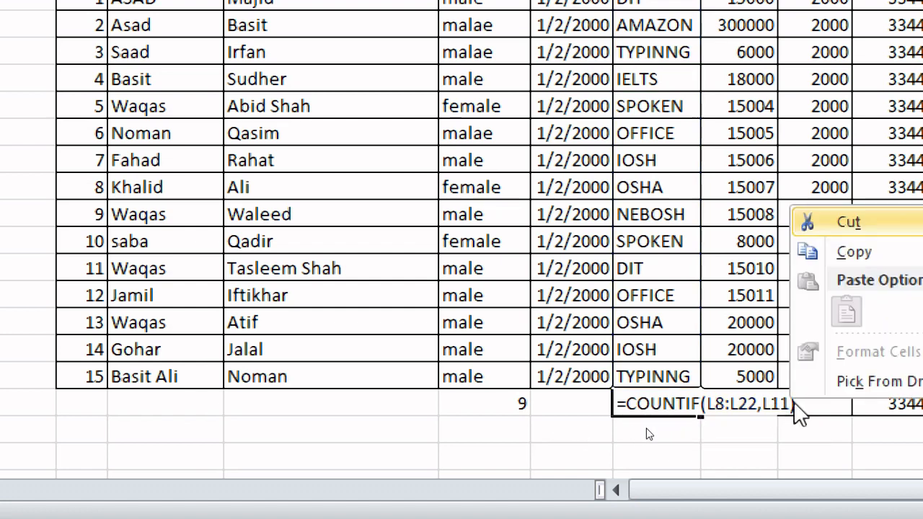
left_click(798, 402)
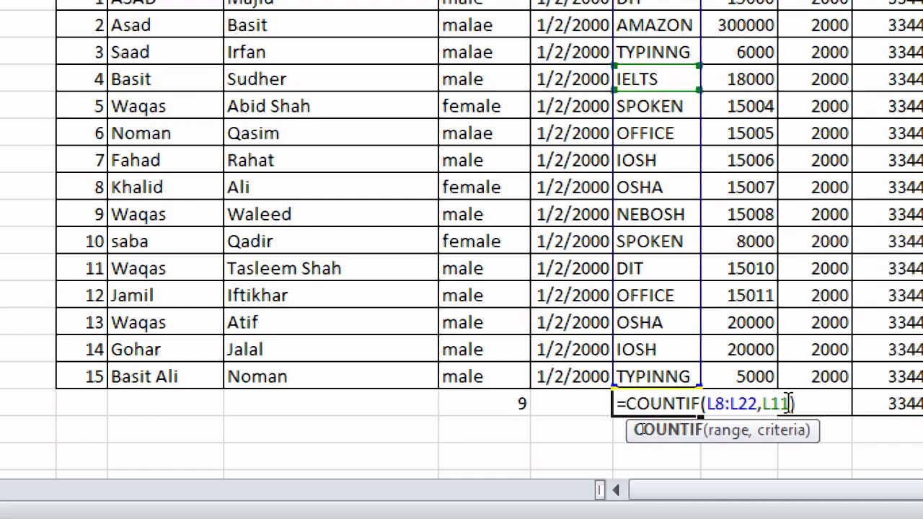
left_click_drag(789, 403, 772, 391)
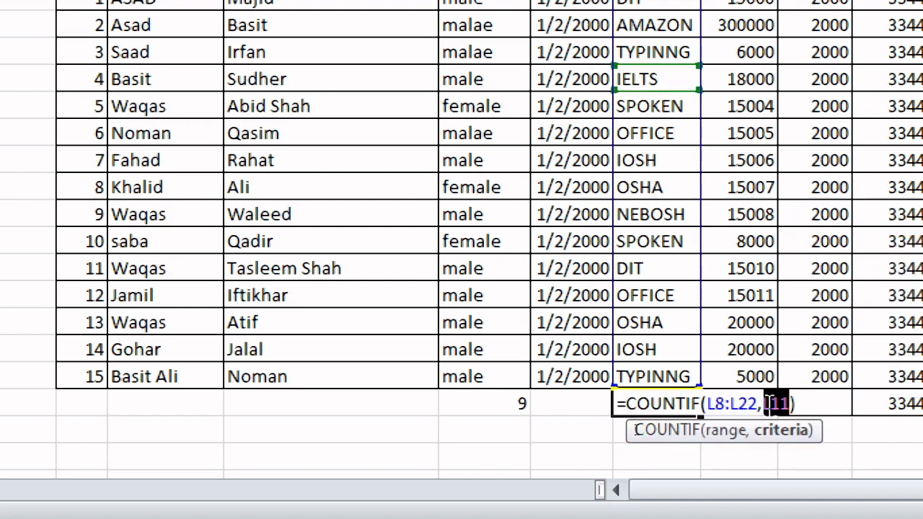
scroll(664, 155, "up", 1)
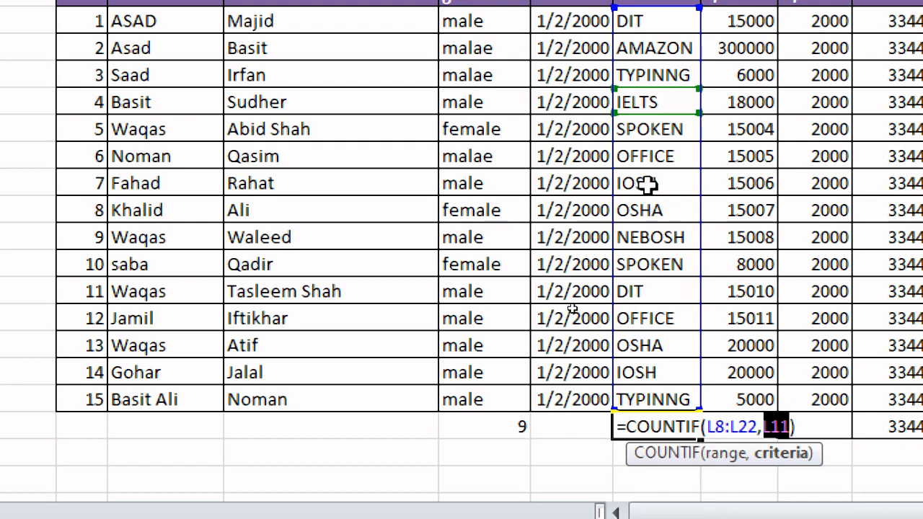
left_click(647, 183)
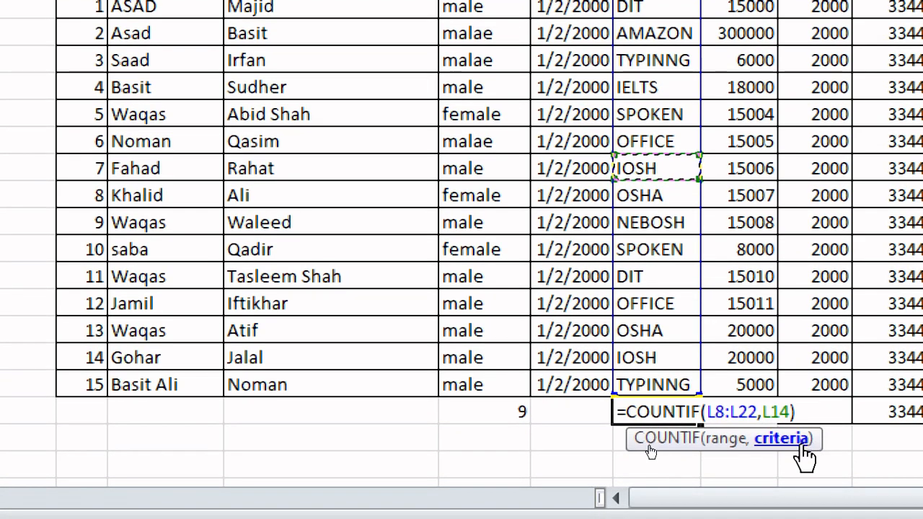
key("Return")
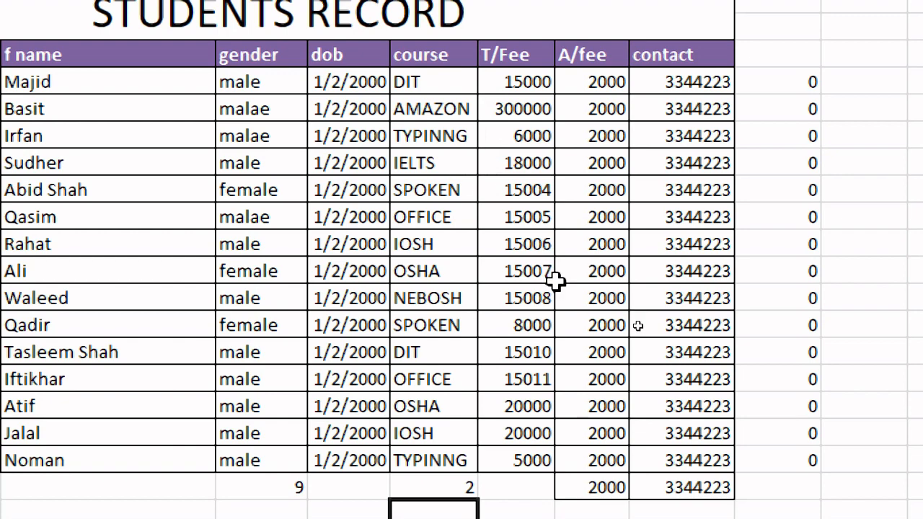
Set the T/Fee of students 12 and 7 to 15000.
left_click(532, 377)
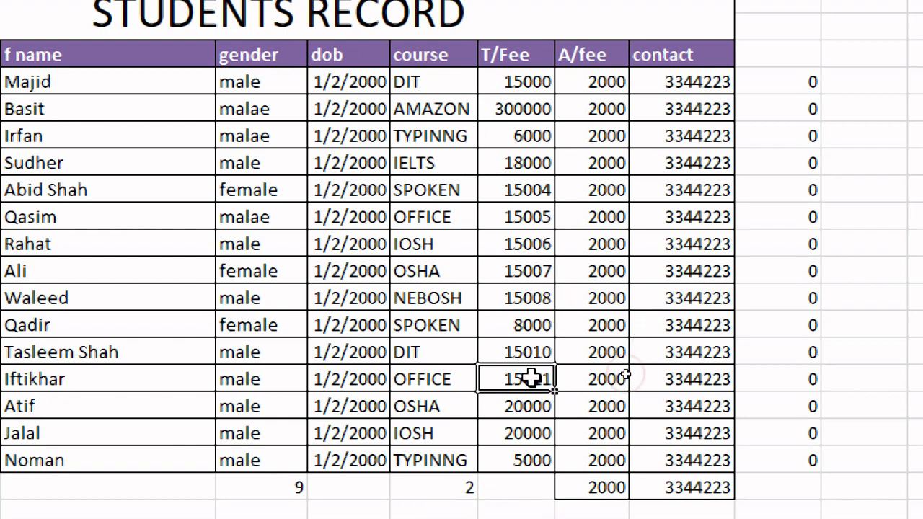
type("150")
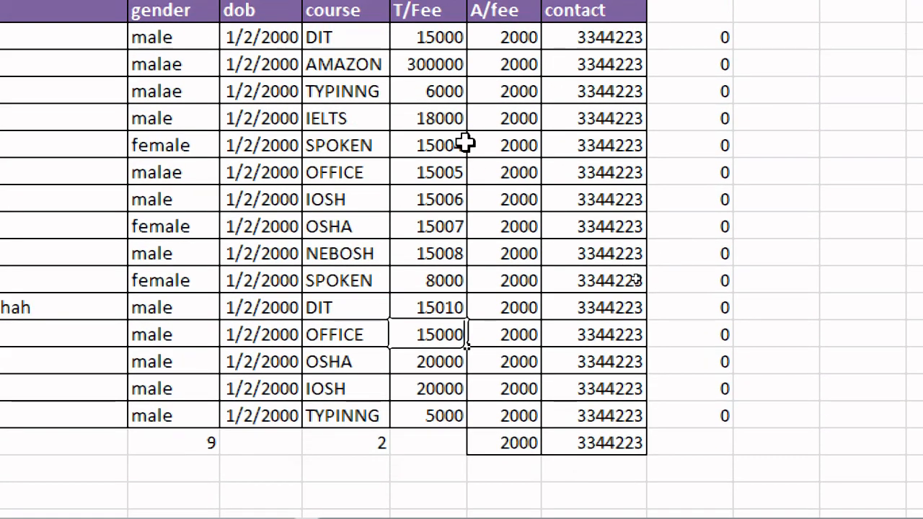
left_click(462, 145)
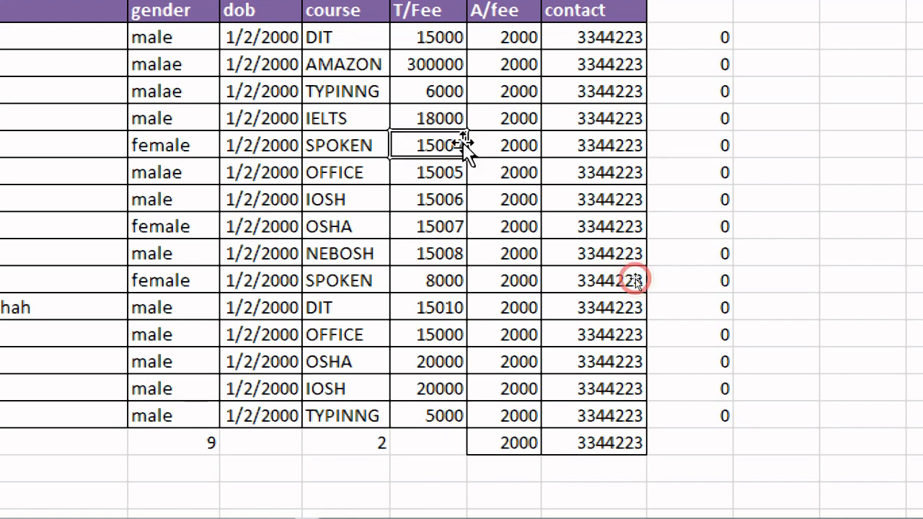
double_click(463, 144)
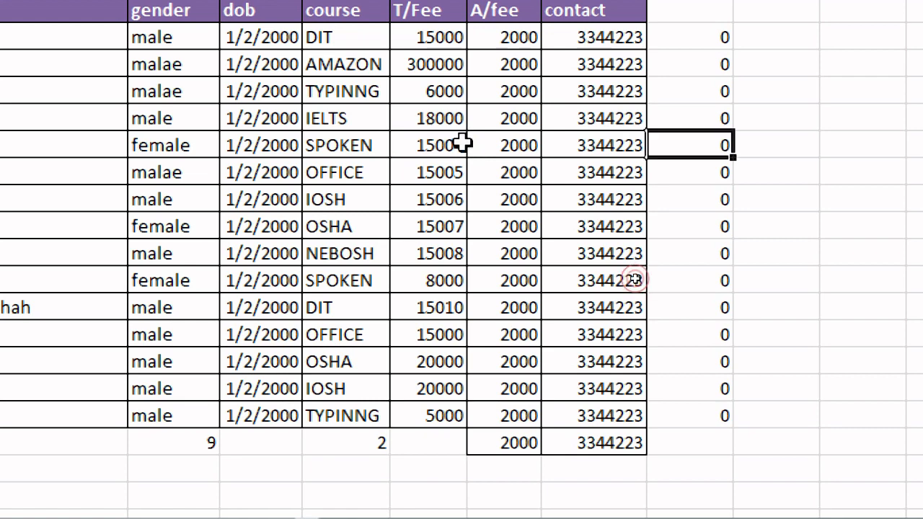
left_click(442, 208)
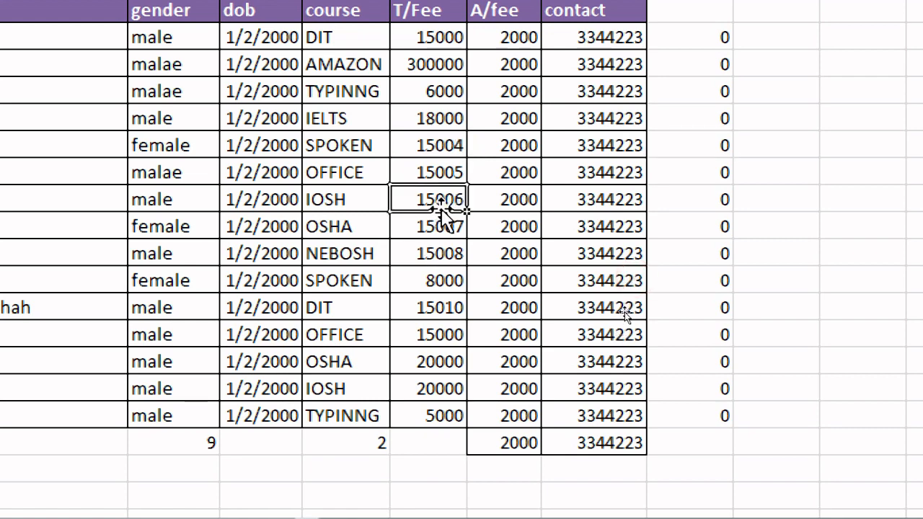
type("15000")
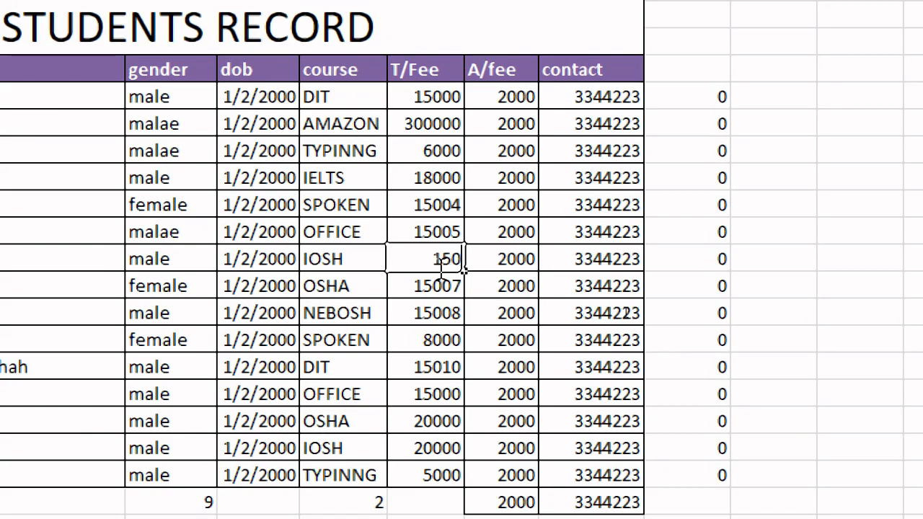
left_click(806, 384)
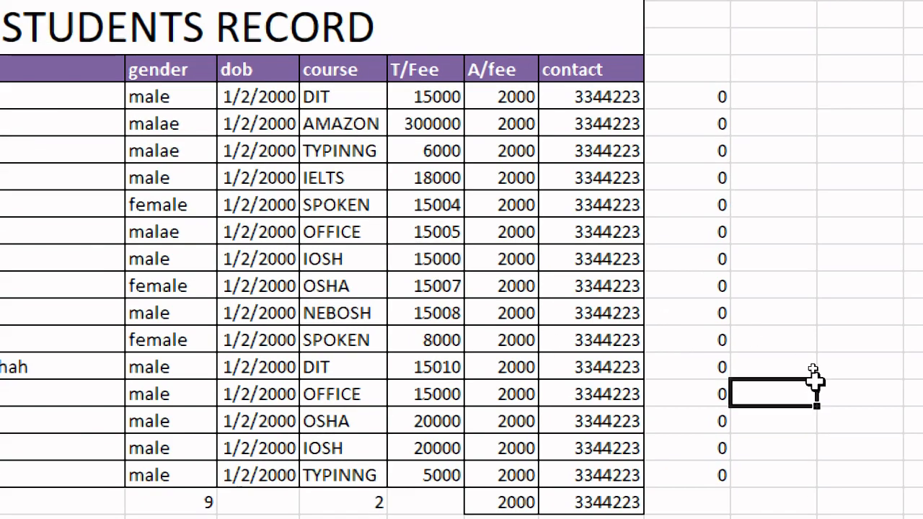
left_click(829, 150)
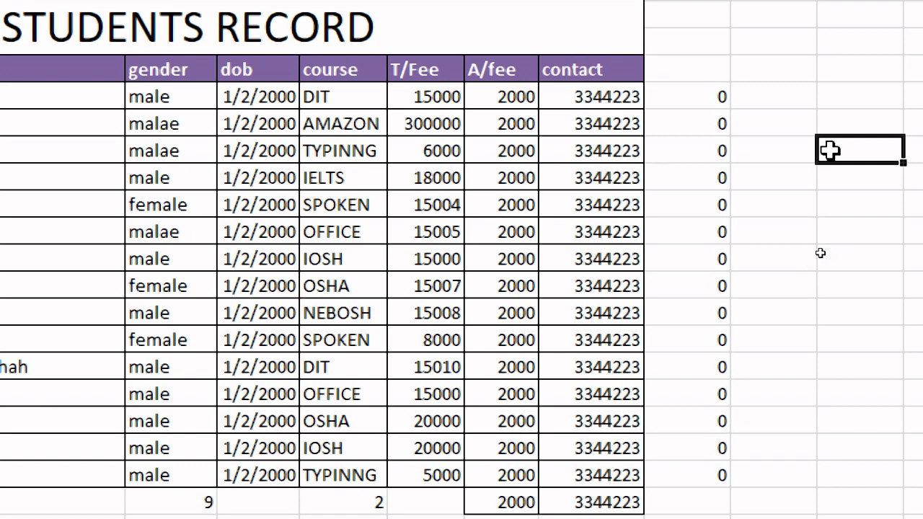
Enter a COUNTIF formula in cell R10 with the T/Fee range M8:M22 and cell M8 (15000) as the criterion.
type("-")
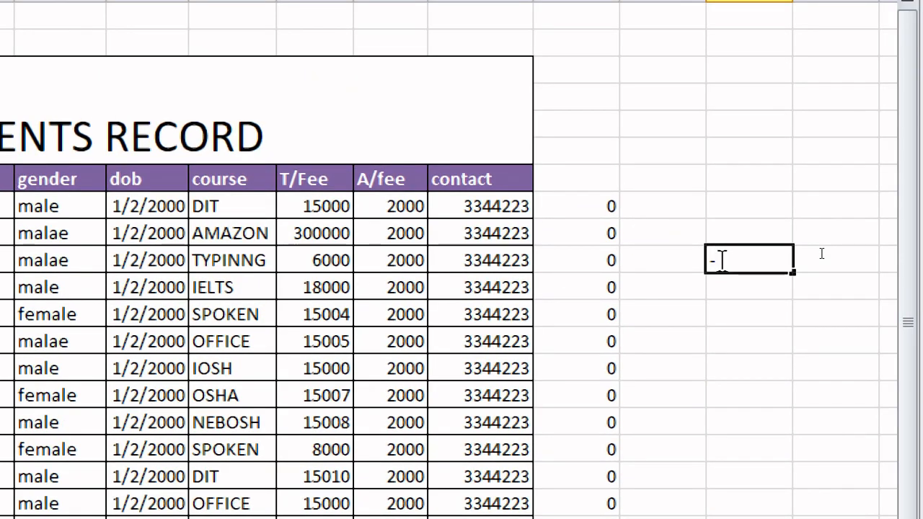
type("countif")
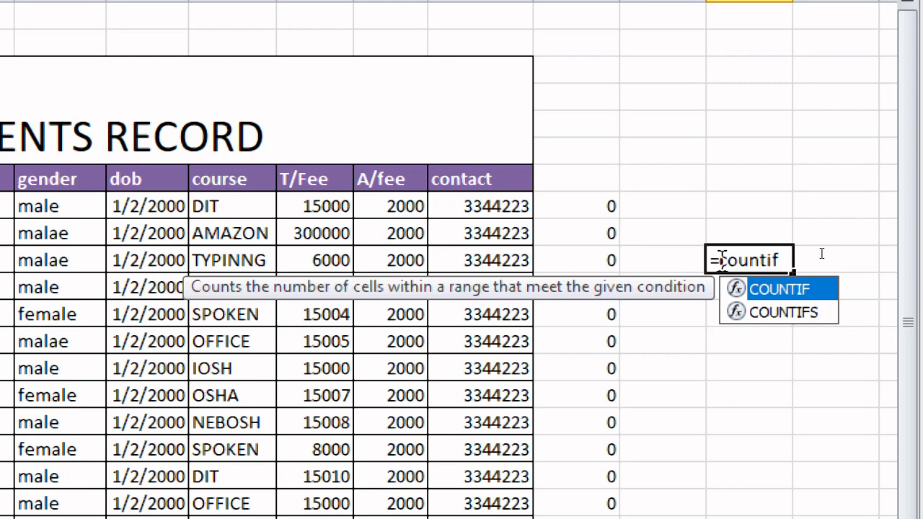
key("Tab")
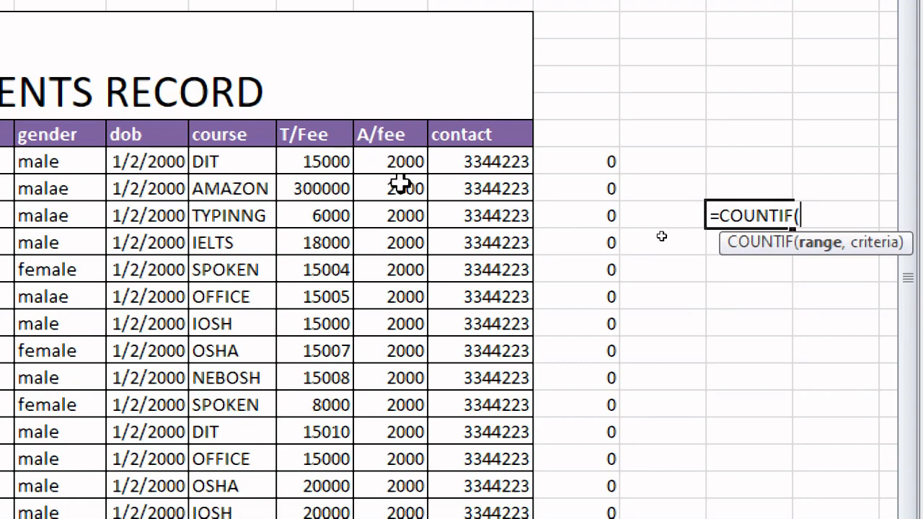
left_click_drag(311, 158, 323, 445)
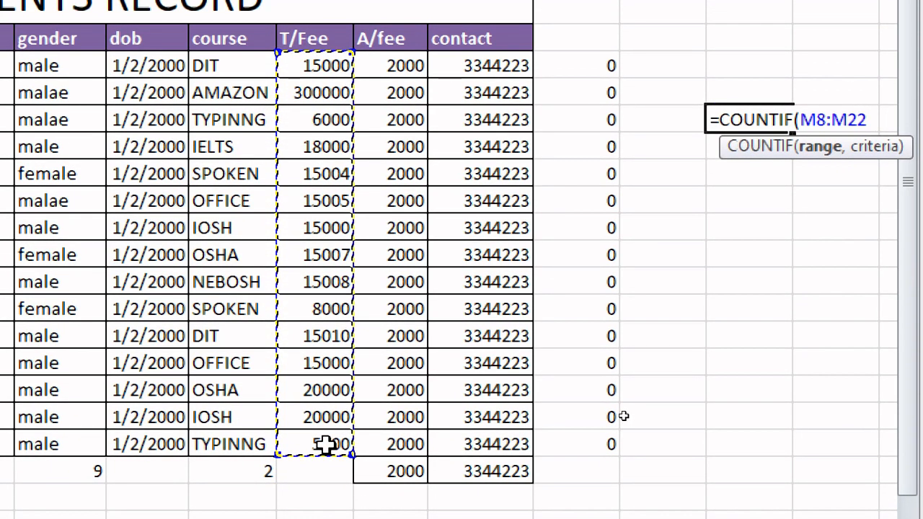
type(",")
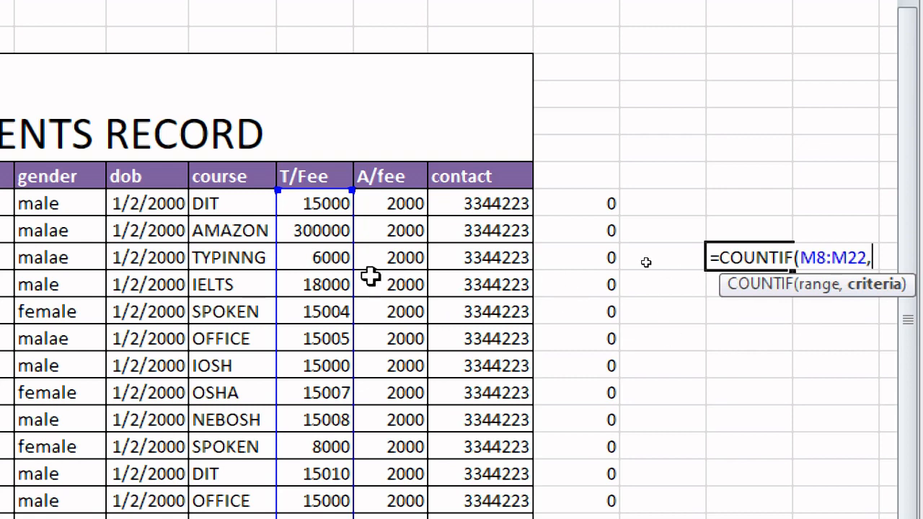
left_click(332, 207)
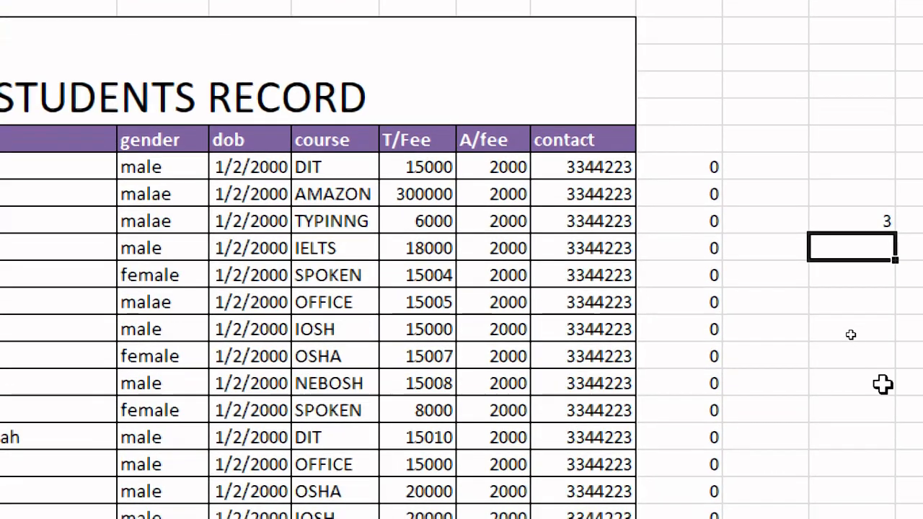
left_click(862, 225)
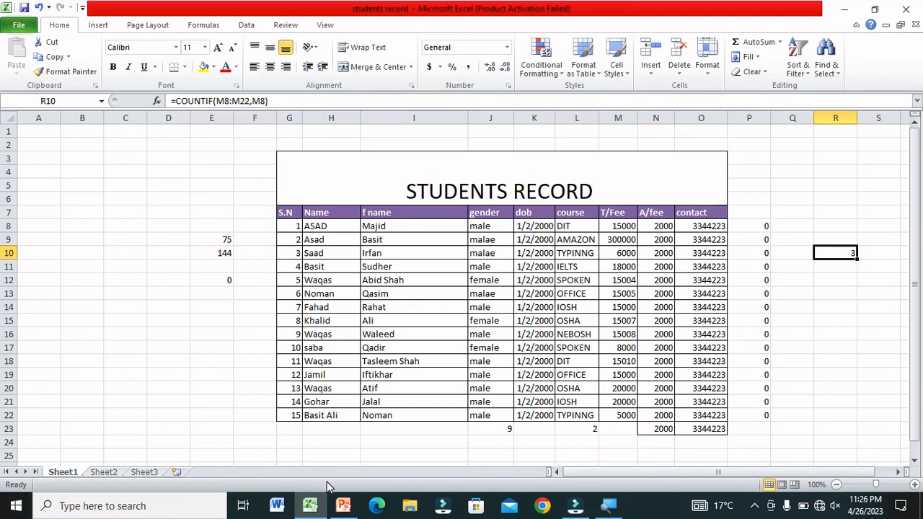
Switch to PowerPoint to check the counting functions listed on slide 19, and return to the Excel workbook.
left_click(343, 505)
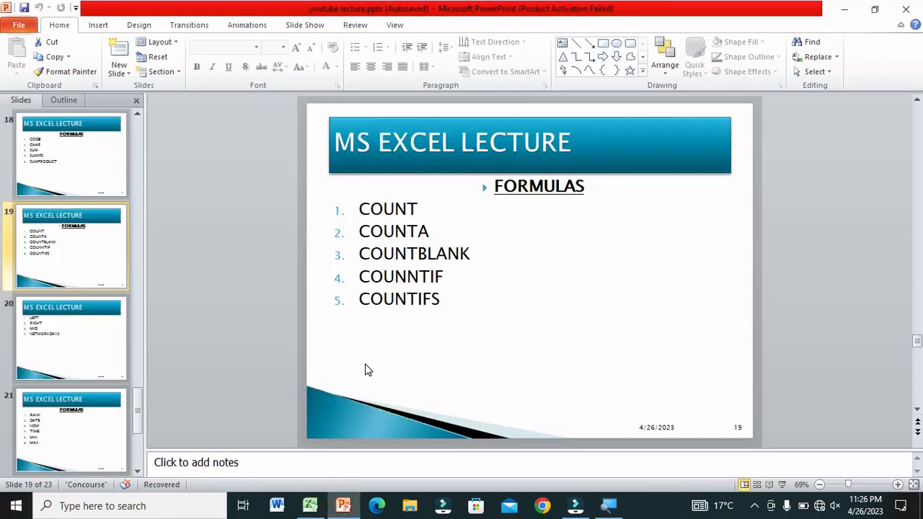
left_click(366, 366)
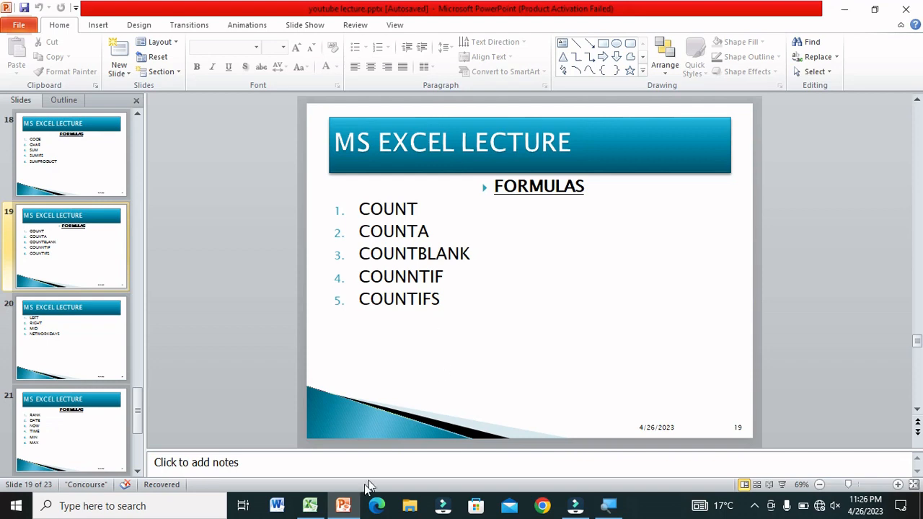
left_click(321, 509)
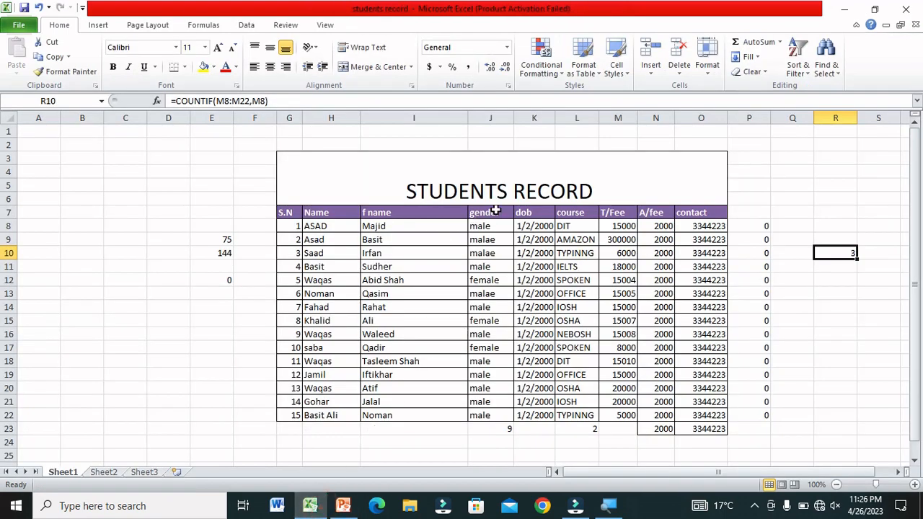
Clear the COUNTIF formulas in cells J23 and L23 below the gender and course columns.
left_click_drag(496, 211, 569, 437)
left_click(501, 437)
key("BackSpace")
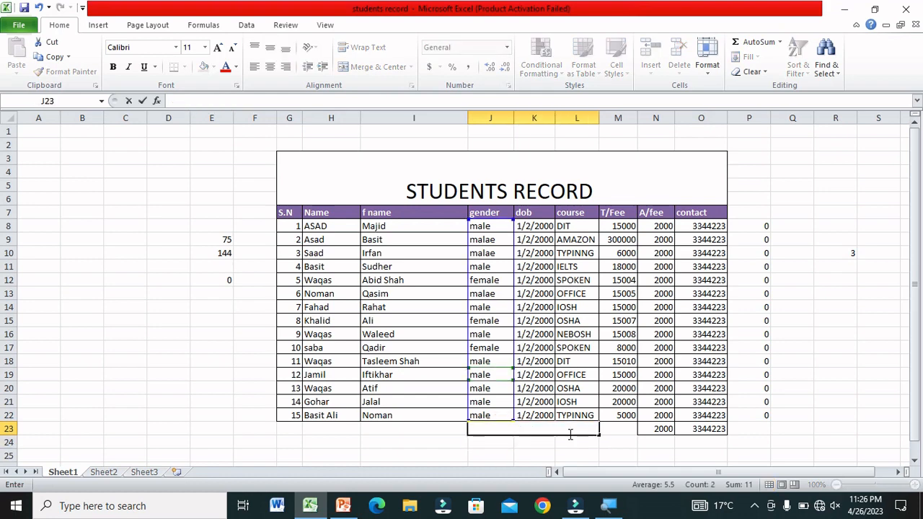
left_click(552, 440)
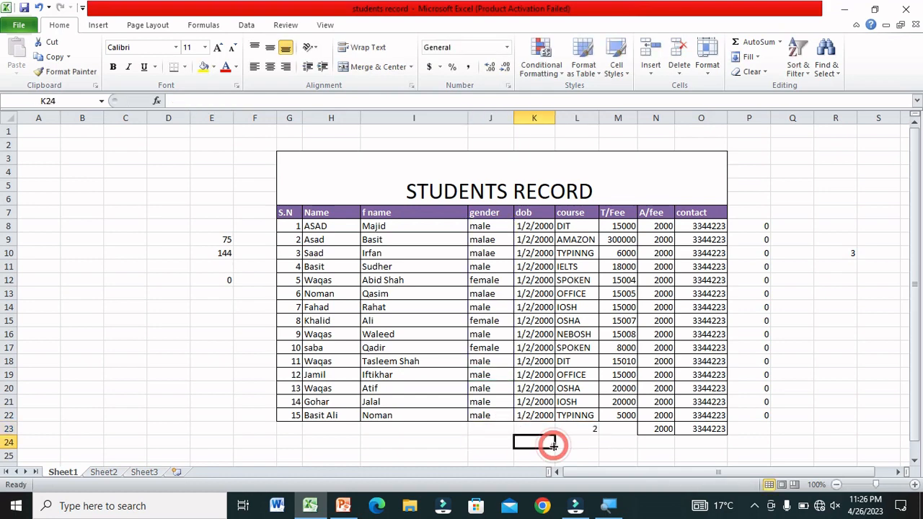
left_click(574, 430)
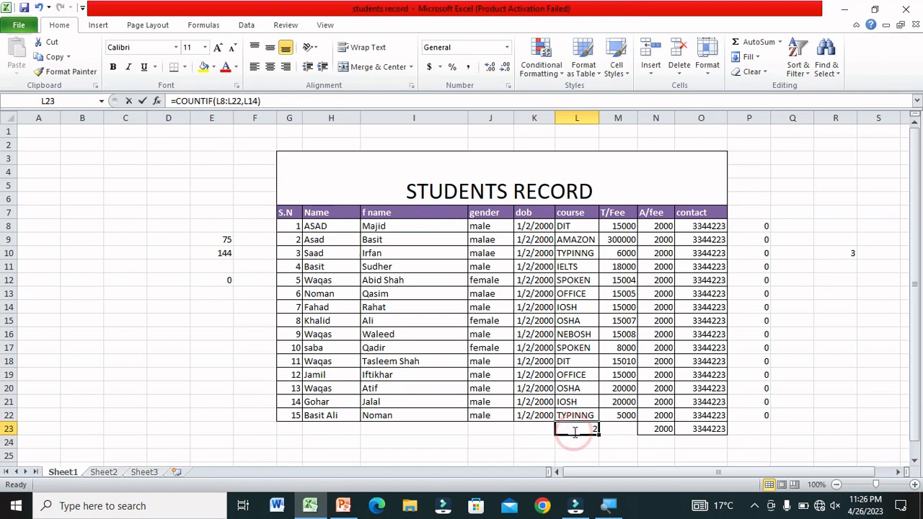
key("BackSpace")
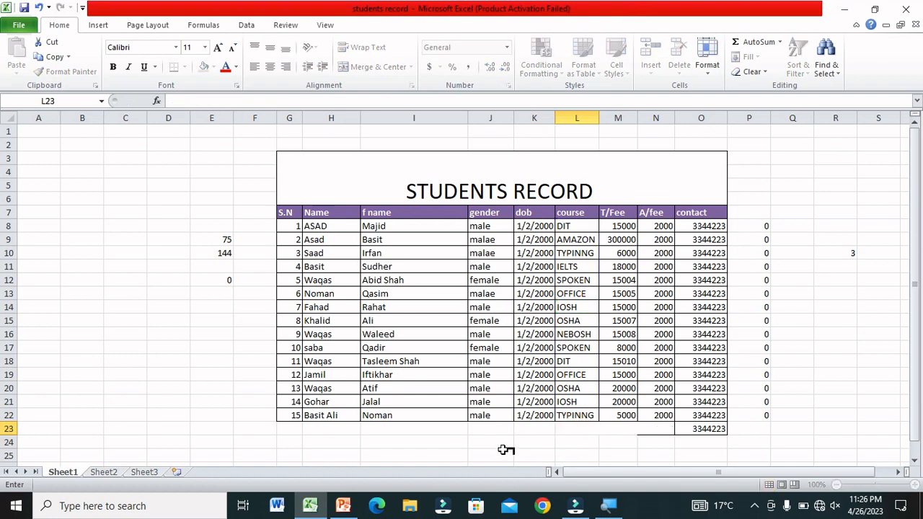
left_click(504, 454)
left_click(604, 431)
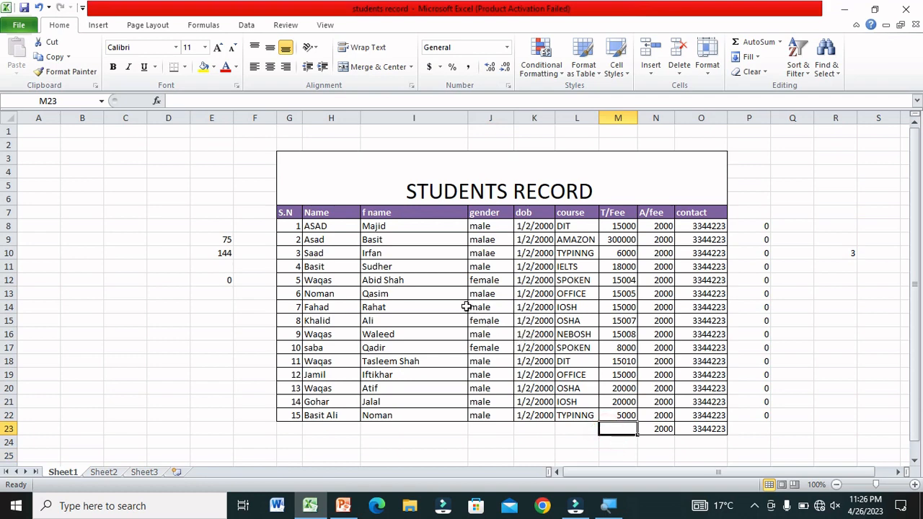
Examine the gender, course and T/Fee columns as possible criteria for a count with several conditions.
left_click(589, 224)
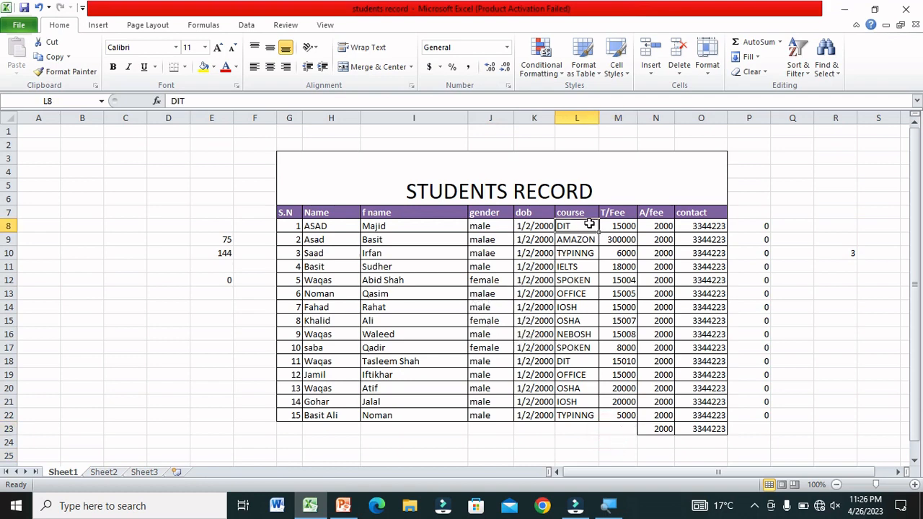
left_click(499, 224)
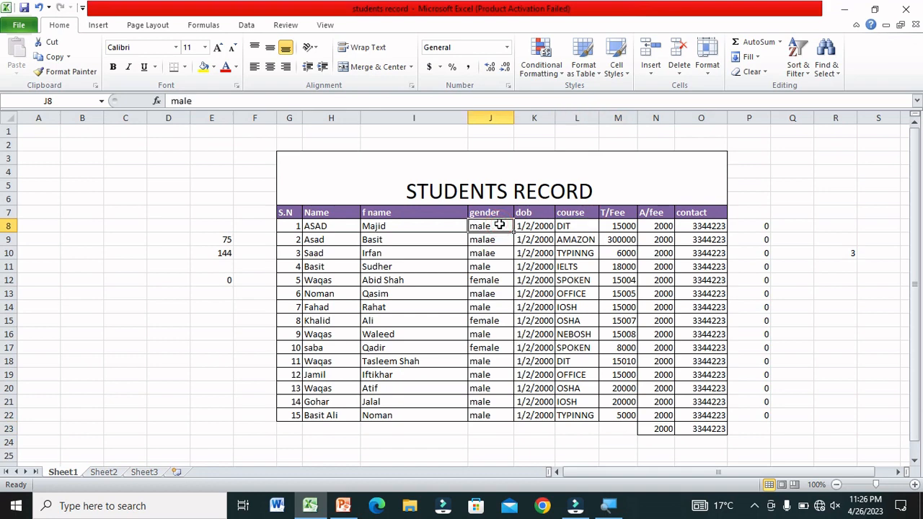
left_click(565, 210)
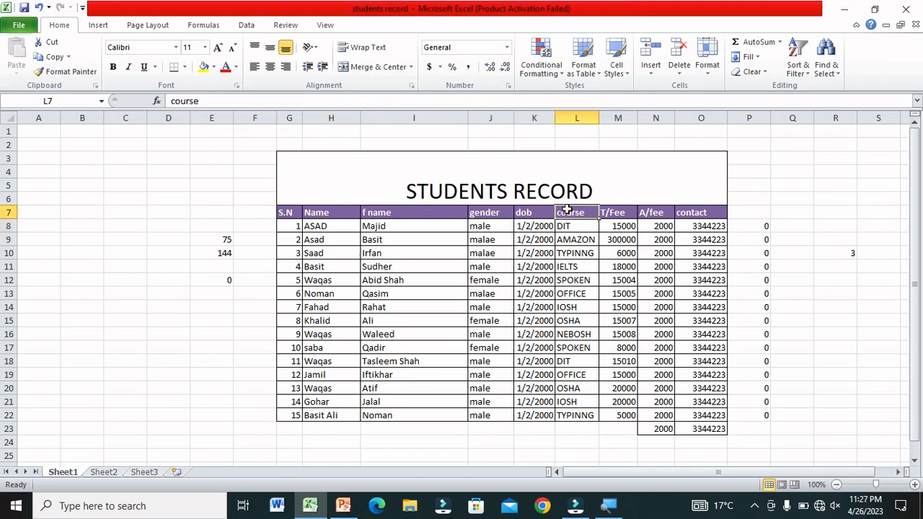
left_click(496, 210)
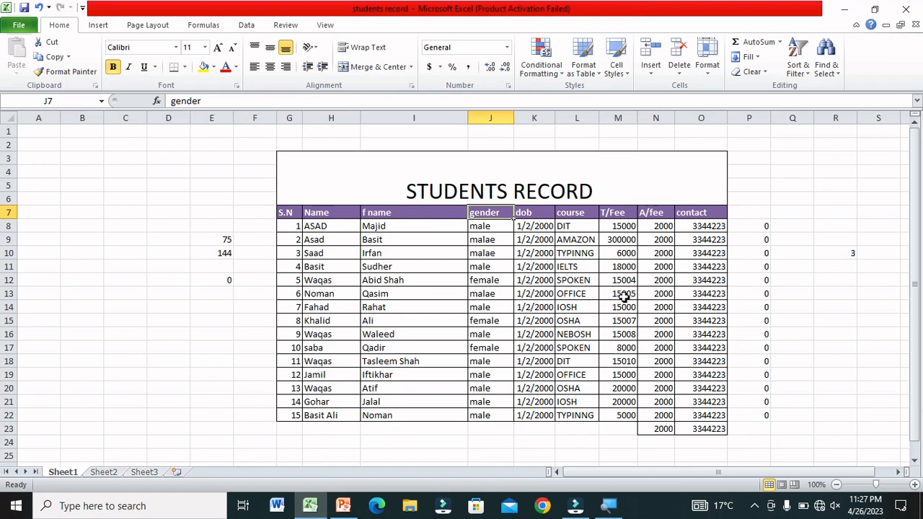
left_click(621, 222)
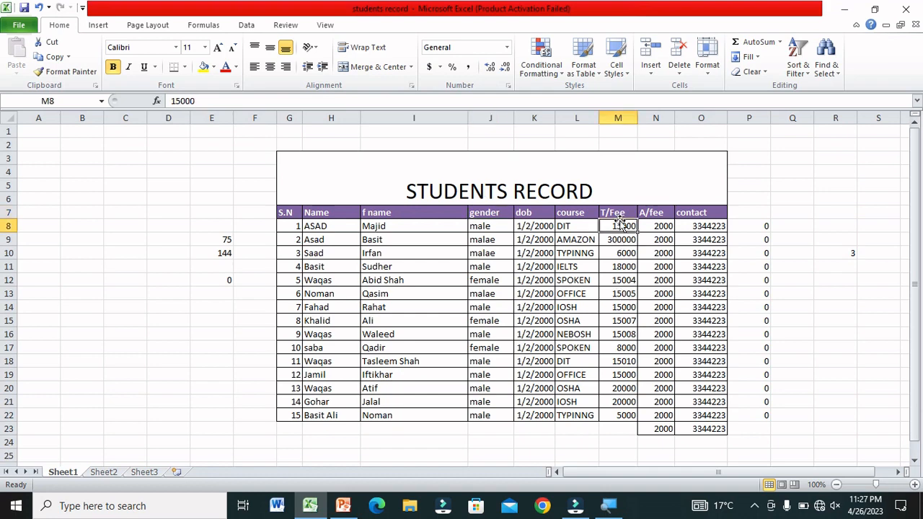
left_click(592, 225)
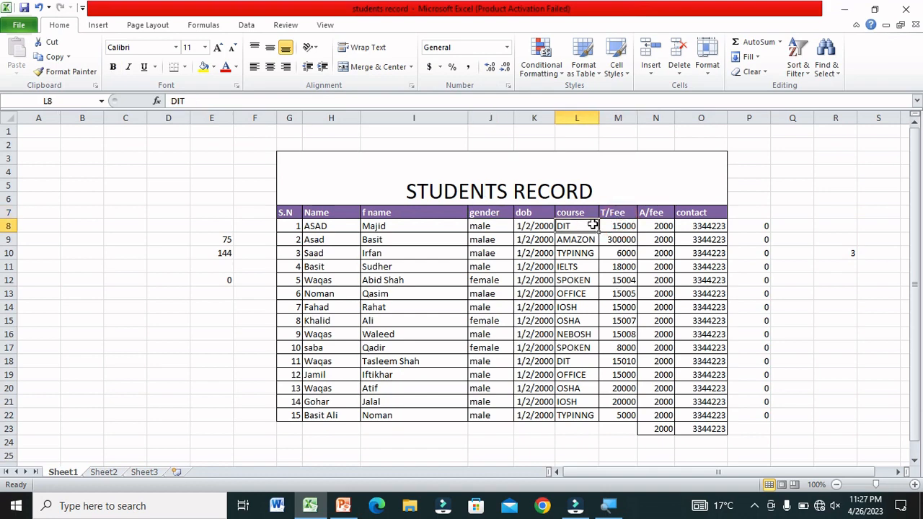
left_click(489, 226)
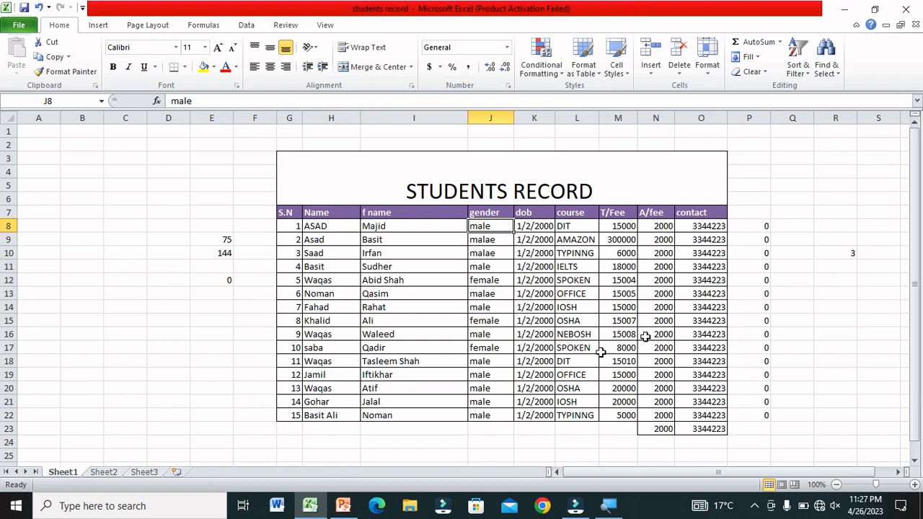
Start a COUNTIFS formula in cell J24 with the gender range J8:J22 and cell J8 (male) as the first criterion.
left_click(500, 445)
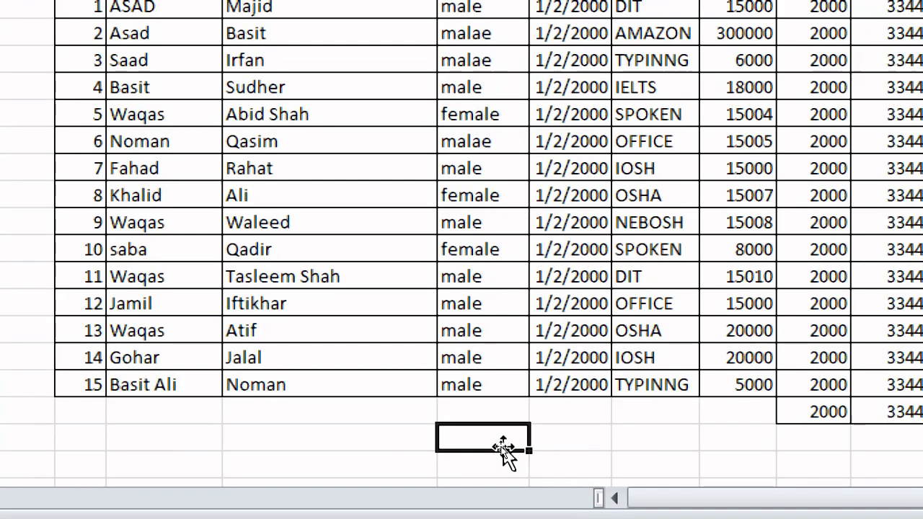
type("=coun")
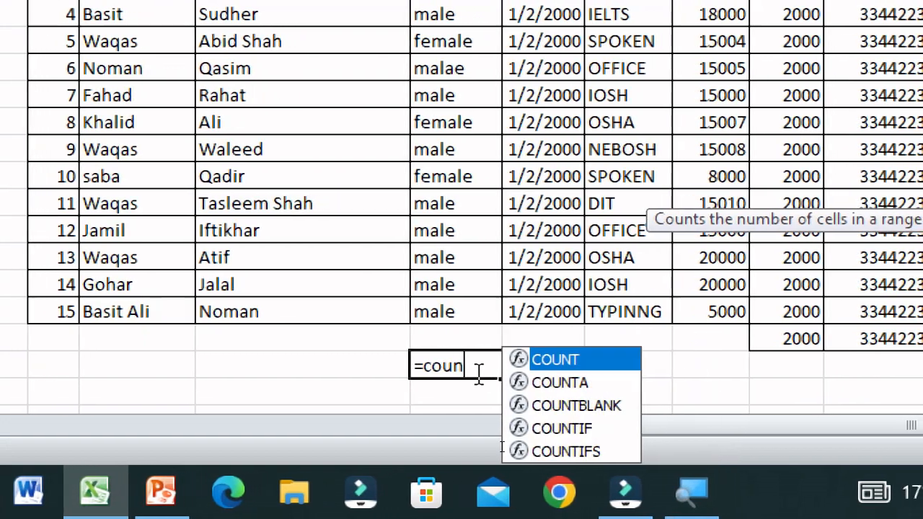
type("ifs")
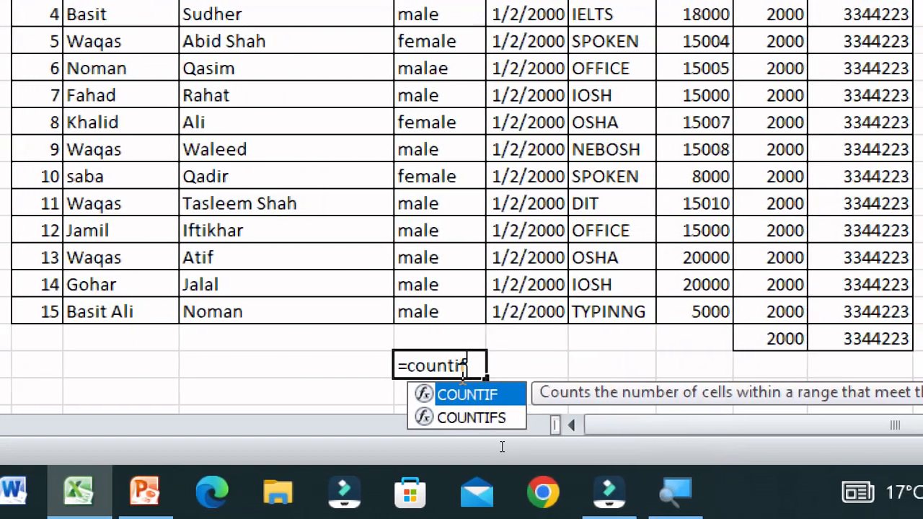
key("Tab")
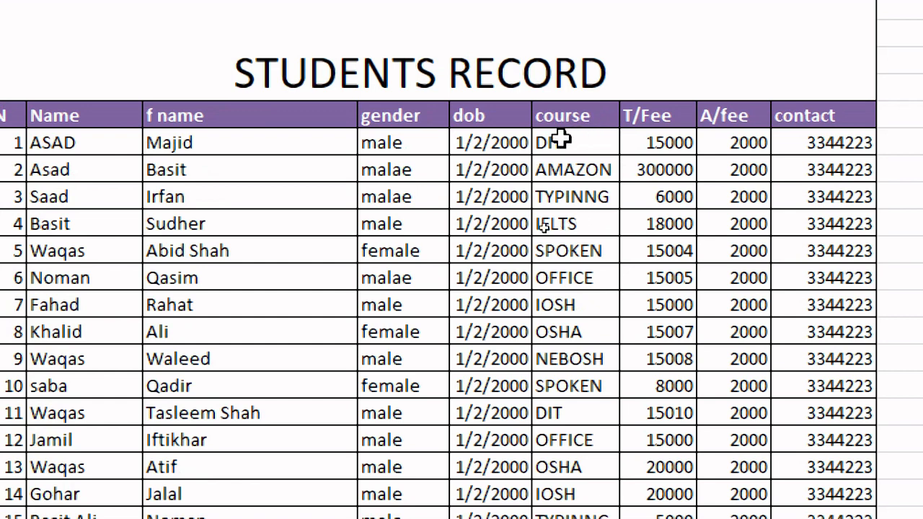
left_click(429, 144)
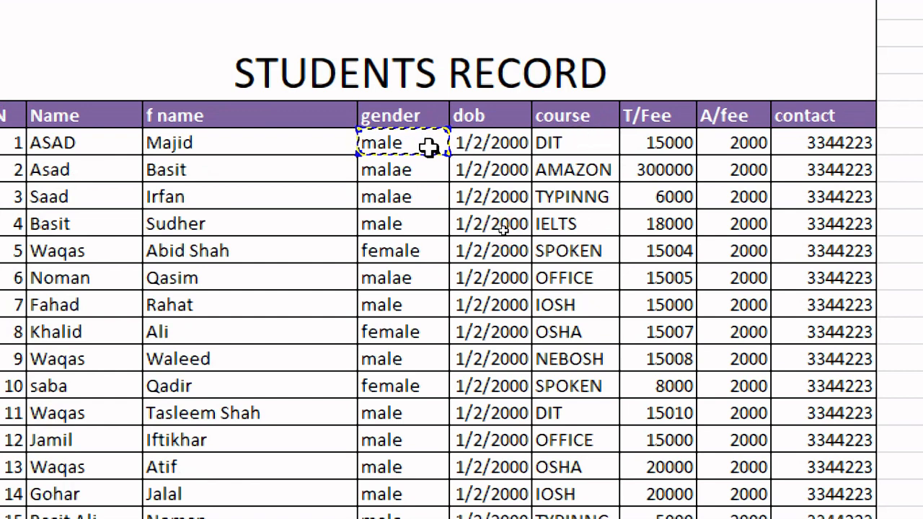
left_click_drag(429, 144, 402, 402)
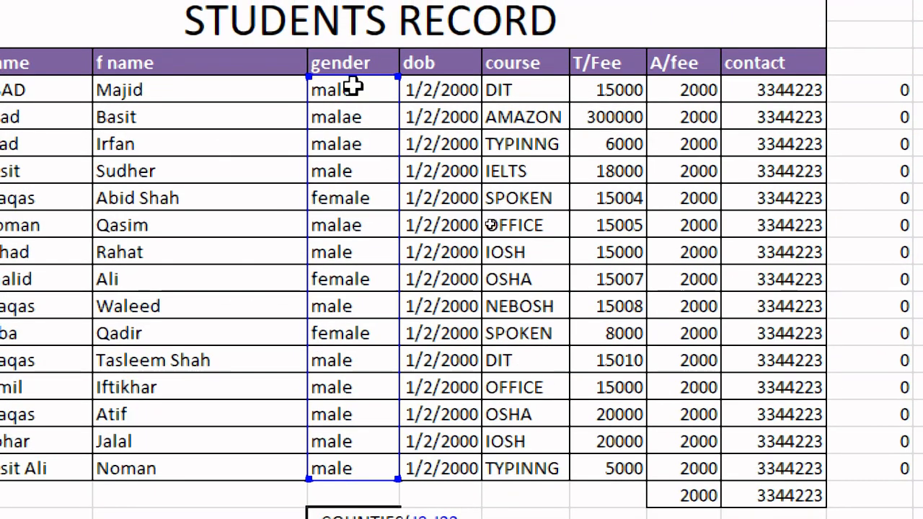
type(",")
left_click(353, 83)
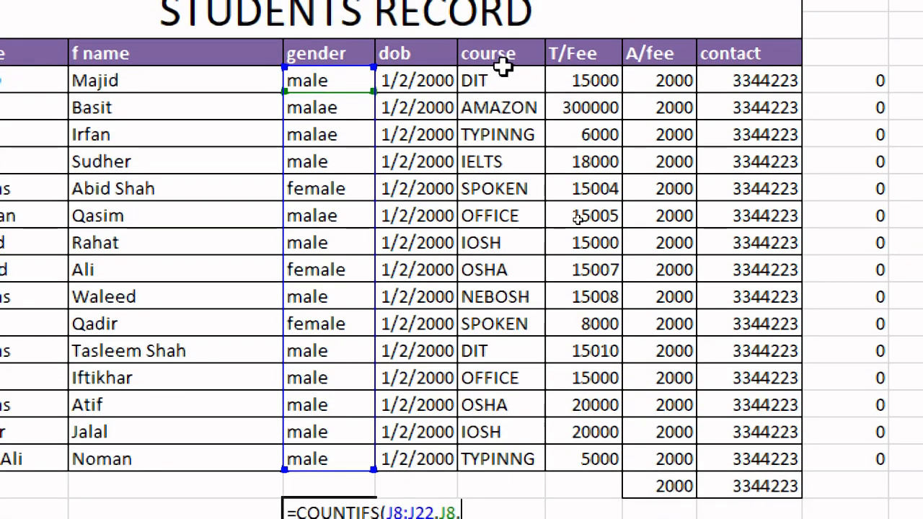
Complete the COUNTIFS formula with the course range L8:L22 and cell L18 (DIT) as the second criterion.
left_click_drag(502, 78, 500, 453)
type(",")
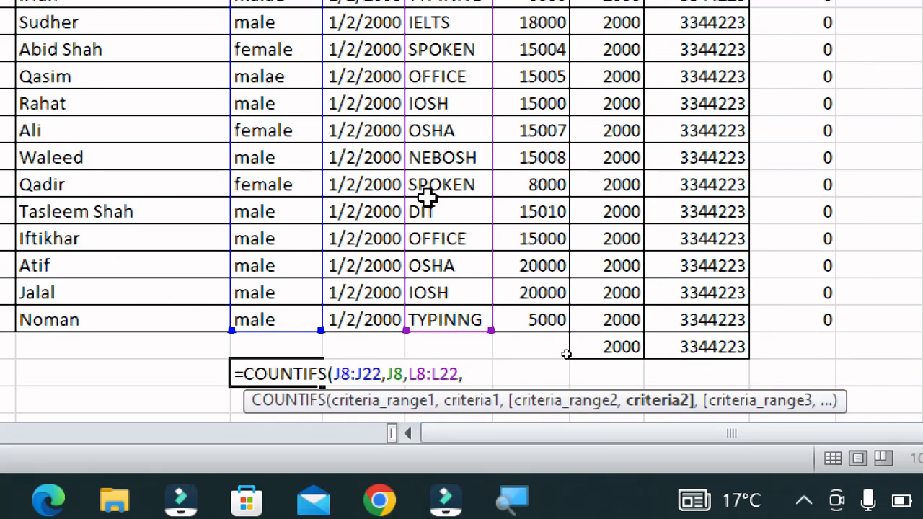
left_click(424, 207)
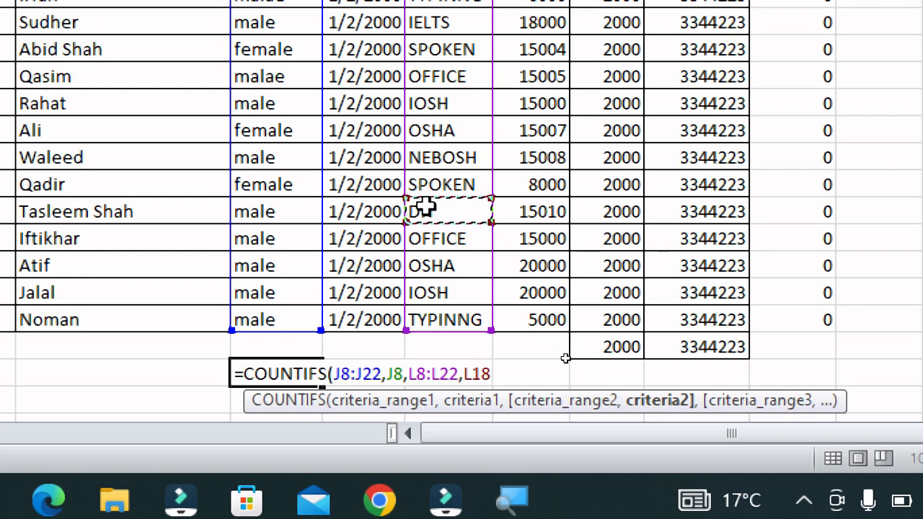
key("Return")
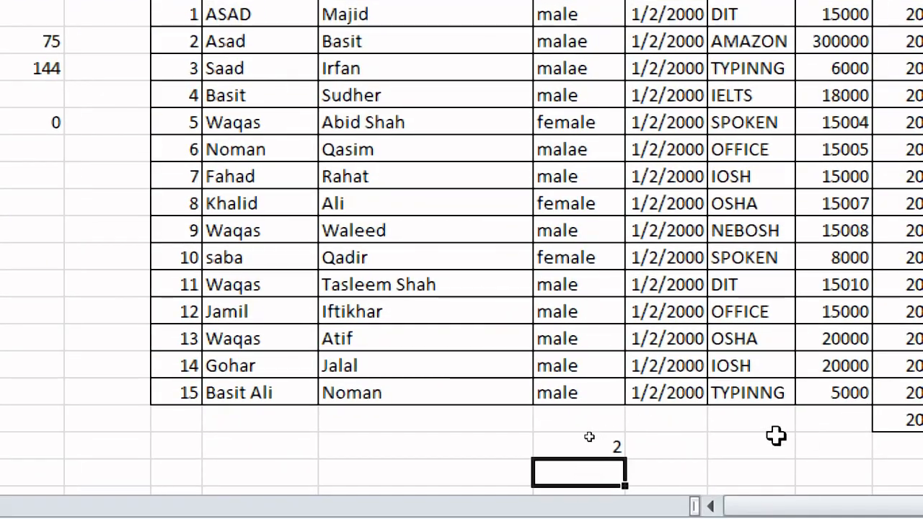
Check the COUNTIFS result in cell J24 against the entries in the gender and course columns.
left_click(569, 445)
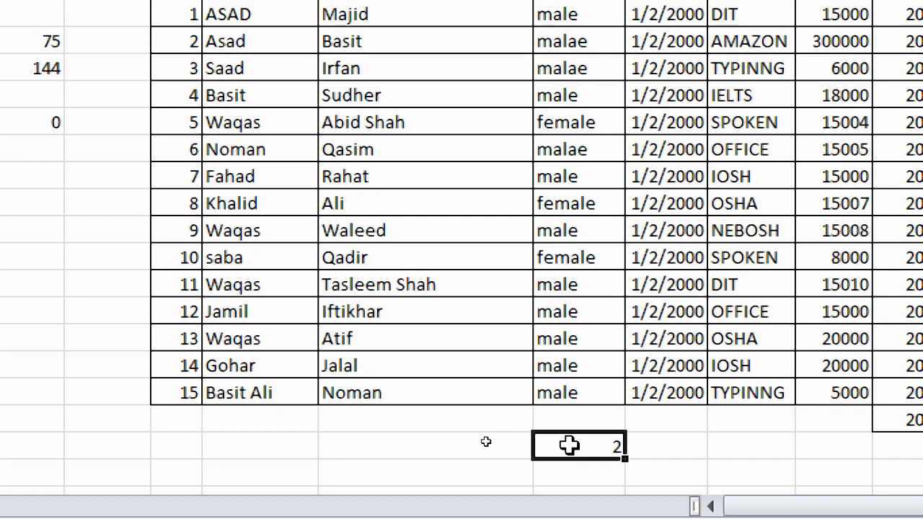
left_click(736, 436)
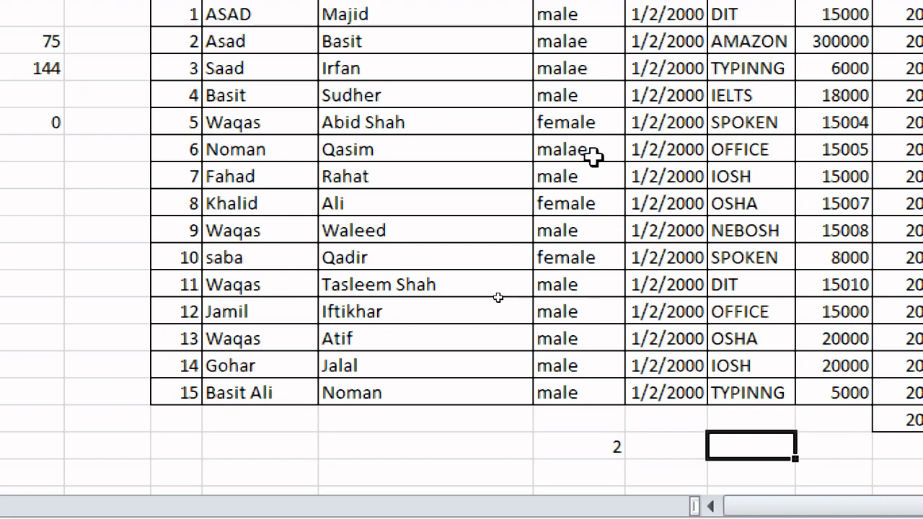
scroll(592, 152, "up", 2)
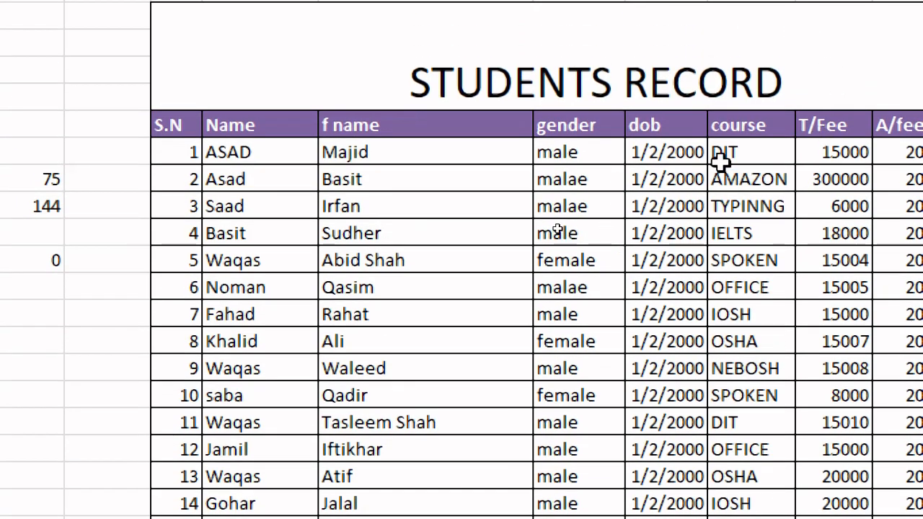
Examine the contact, A/fee, gender and course columns as possible criteria for another count with several conditions.
scroll(851, 123, "right", 3)
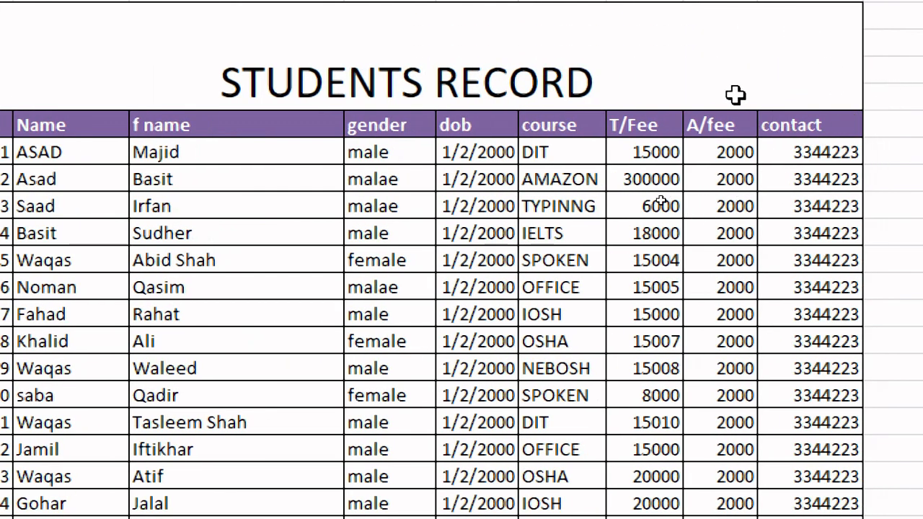
left_click(813, 124)
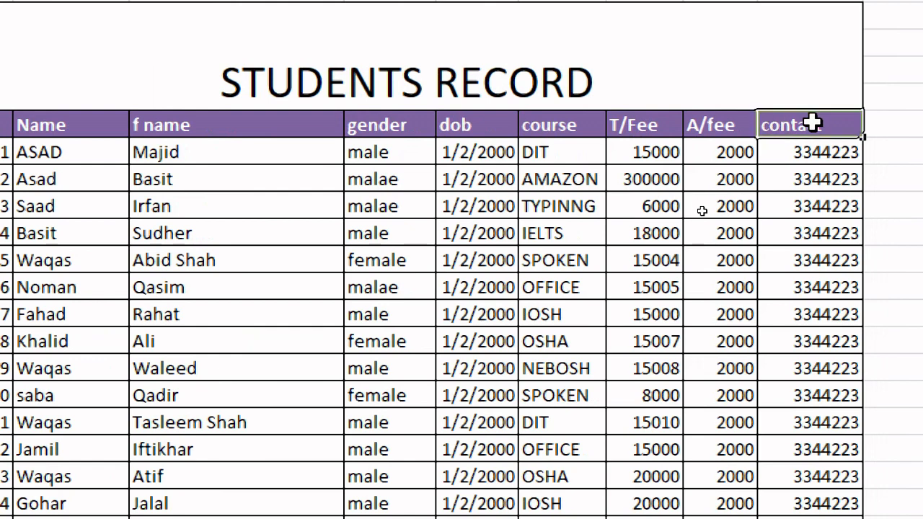
left_click(741, 127)
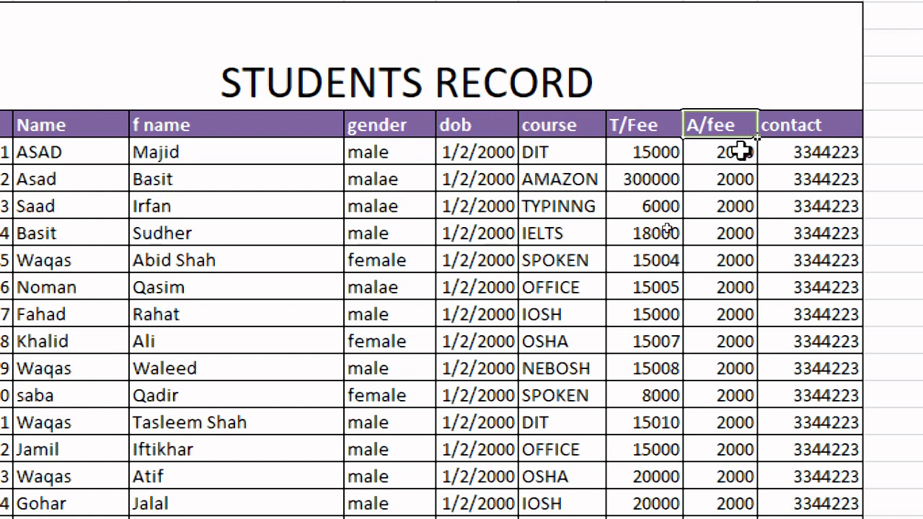
left_click(732, 180)
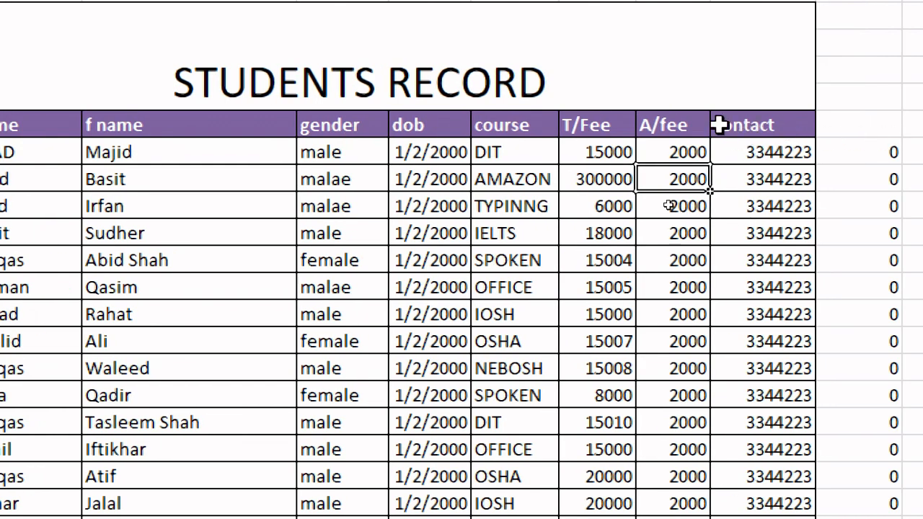
left_click(682, 123)
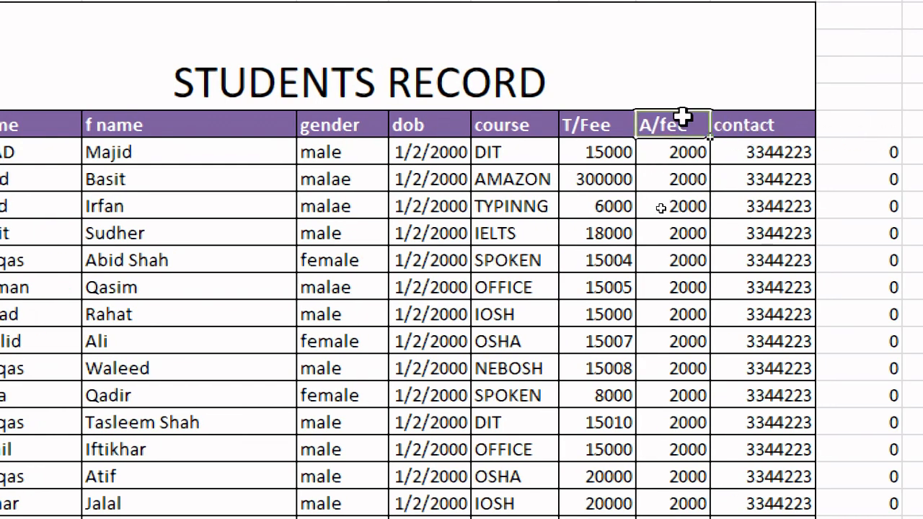
left_click(505, 130)
left_click(346, 126)
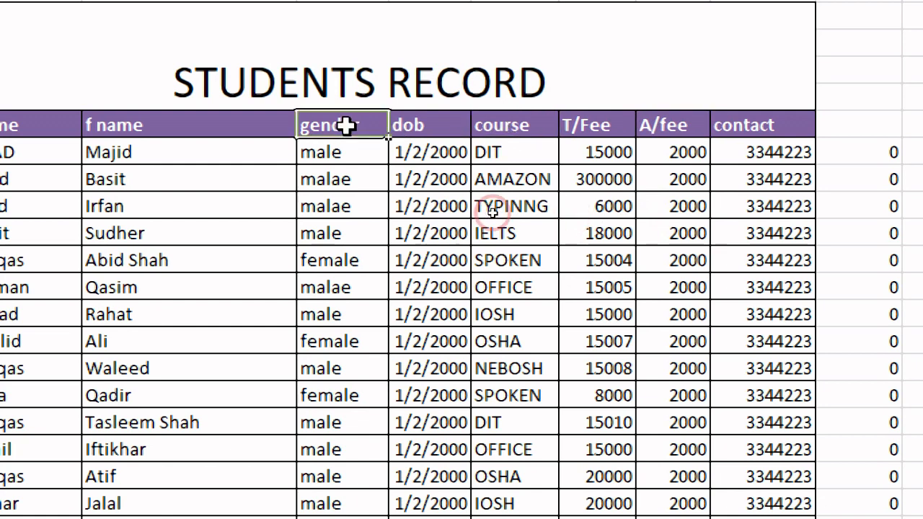
left_click_drag(347, 154, 364, 411)
left_click(326, 204)
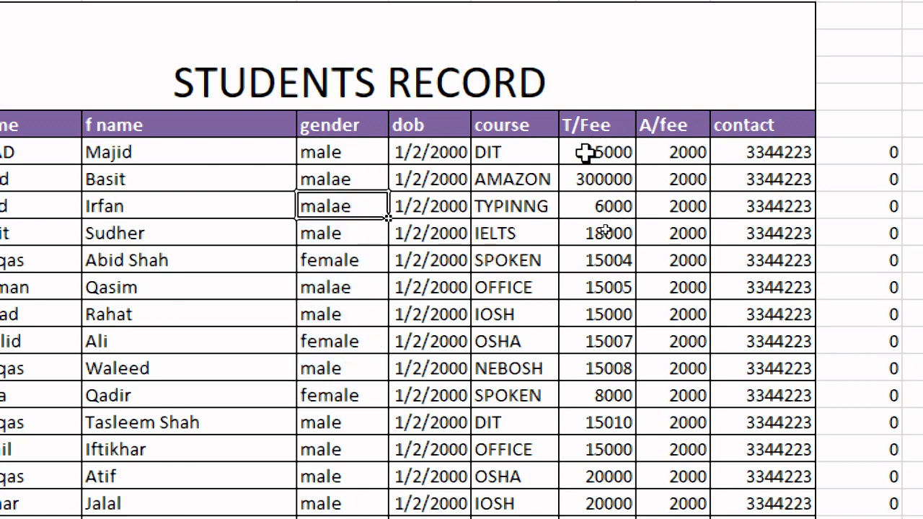
left_click(548, 160)
left_click_drag(548, 160, 532, 315)
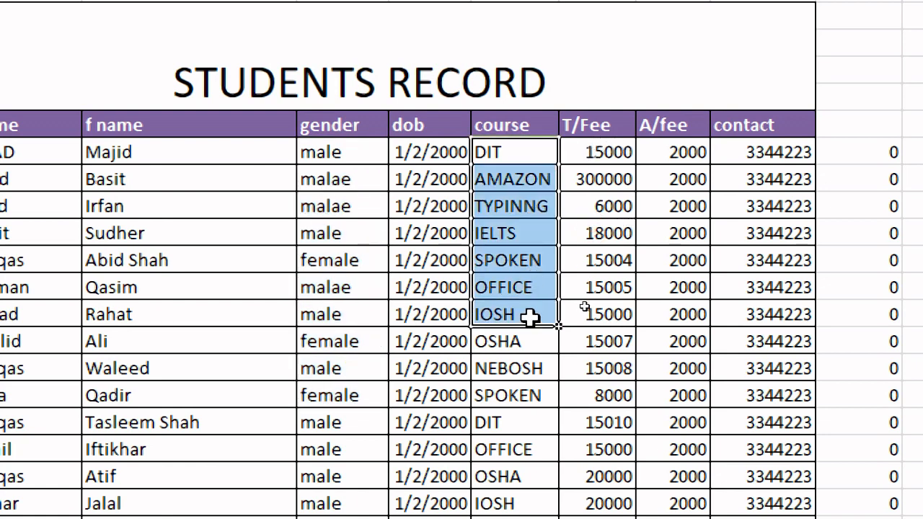
left_click(519, 157)
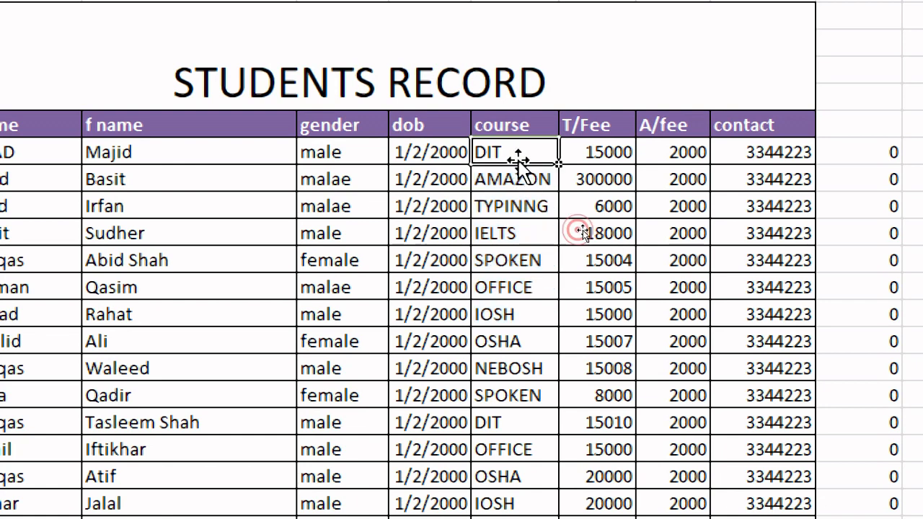
left_click_drag(664, 153, 667, 288)
left_click(671, 159)
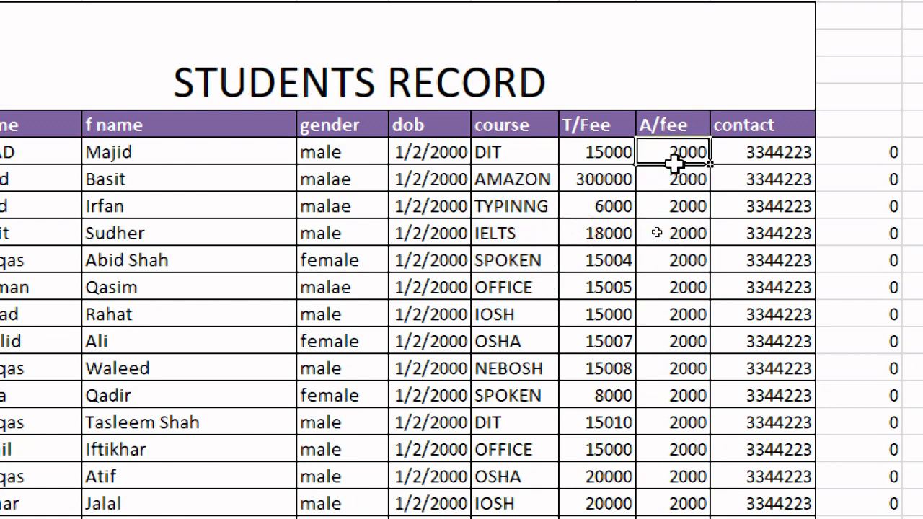